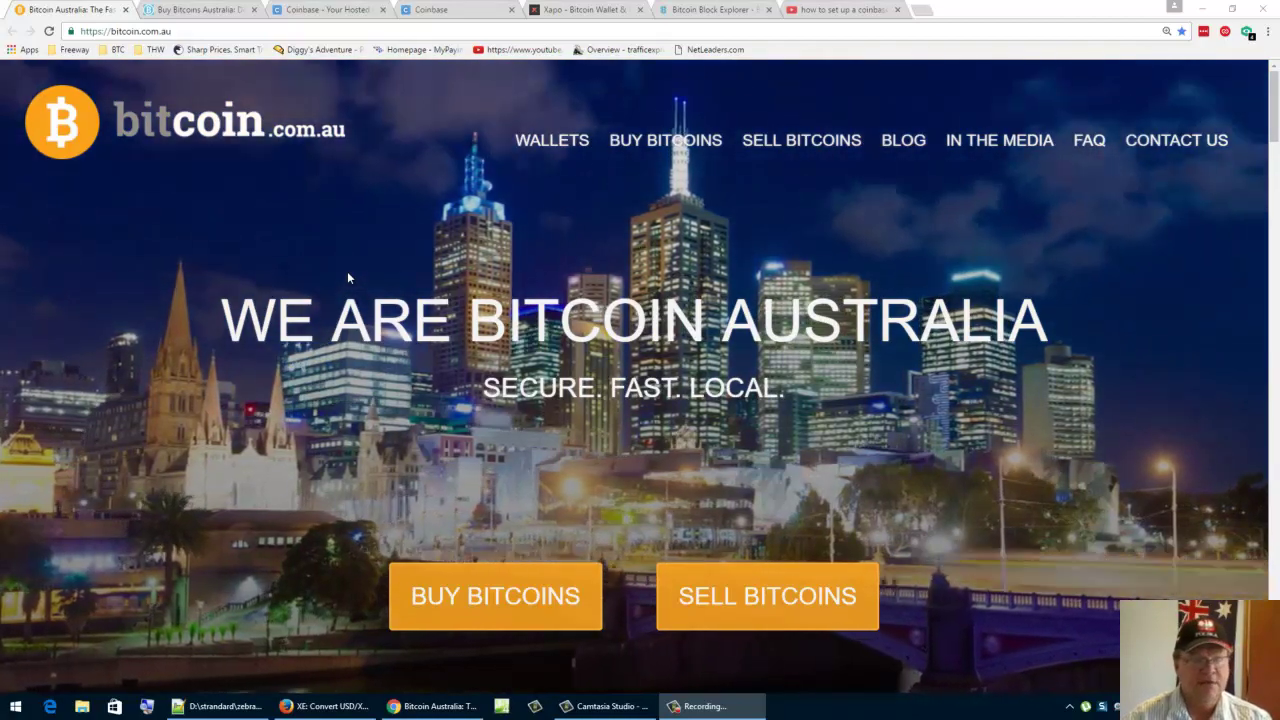
Switch to the Buy Bitcoins Australia site with its $1371 bitcoin price and order form
{"action": "left_click", "coordinate": [198, 14]}
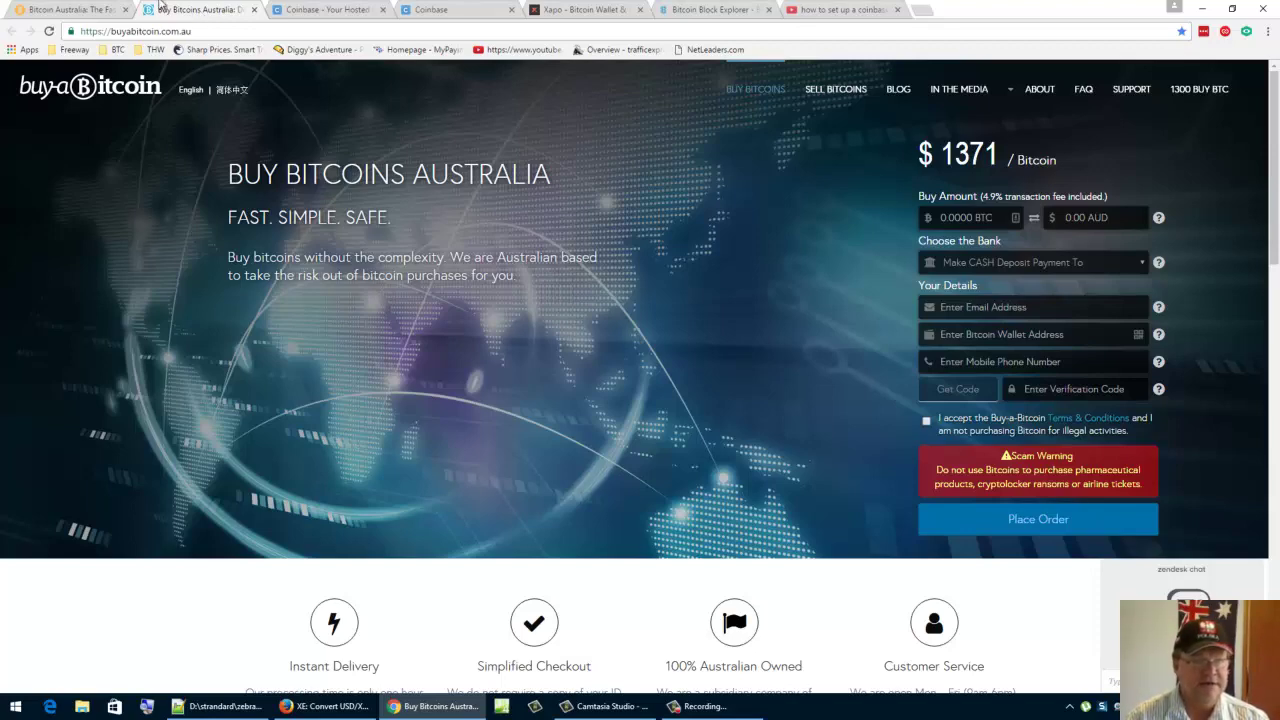
{"action": "left_click", "coordinate": [88, 10]}
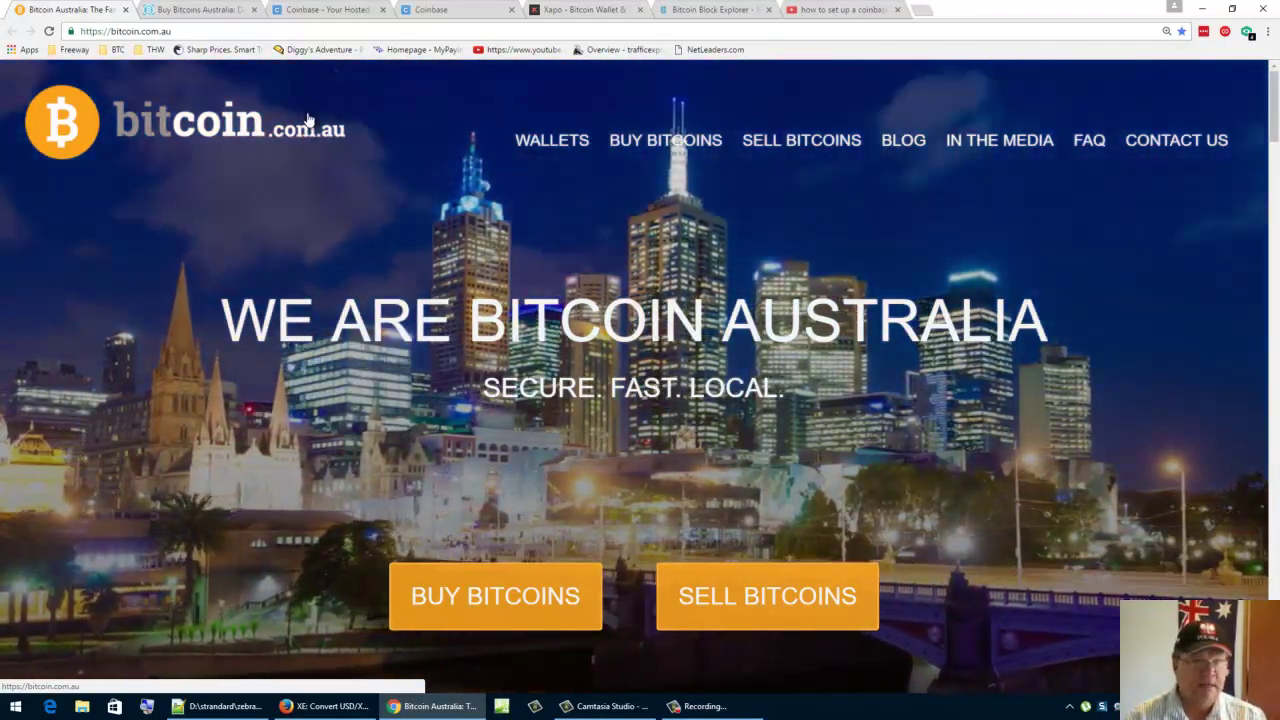
{"action": "left_click", "coordinate": [227, 12]}
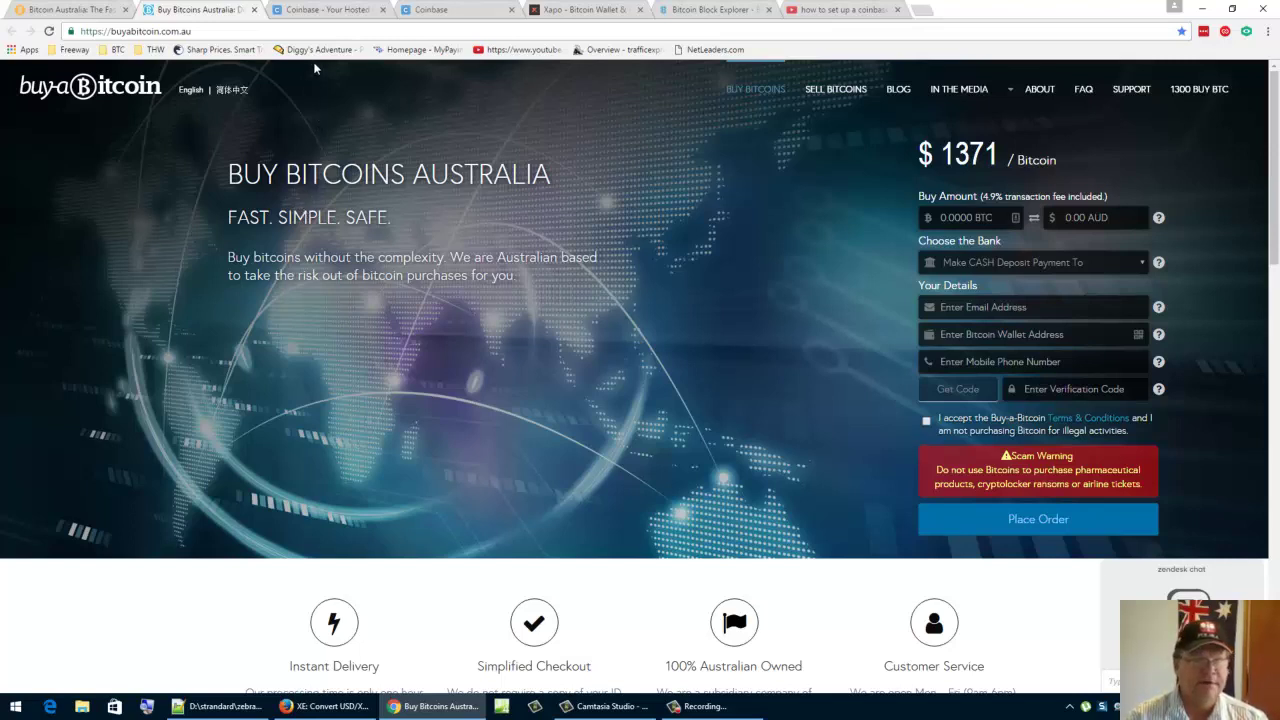
Look over the Coinbase sign-up invitation page, then the Xapo wallet site
{"action": "left_click", "coordinate": [319, 11]}
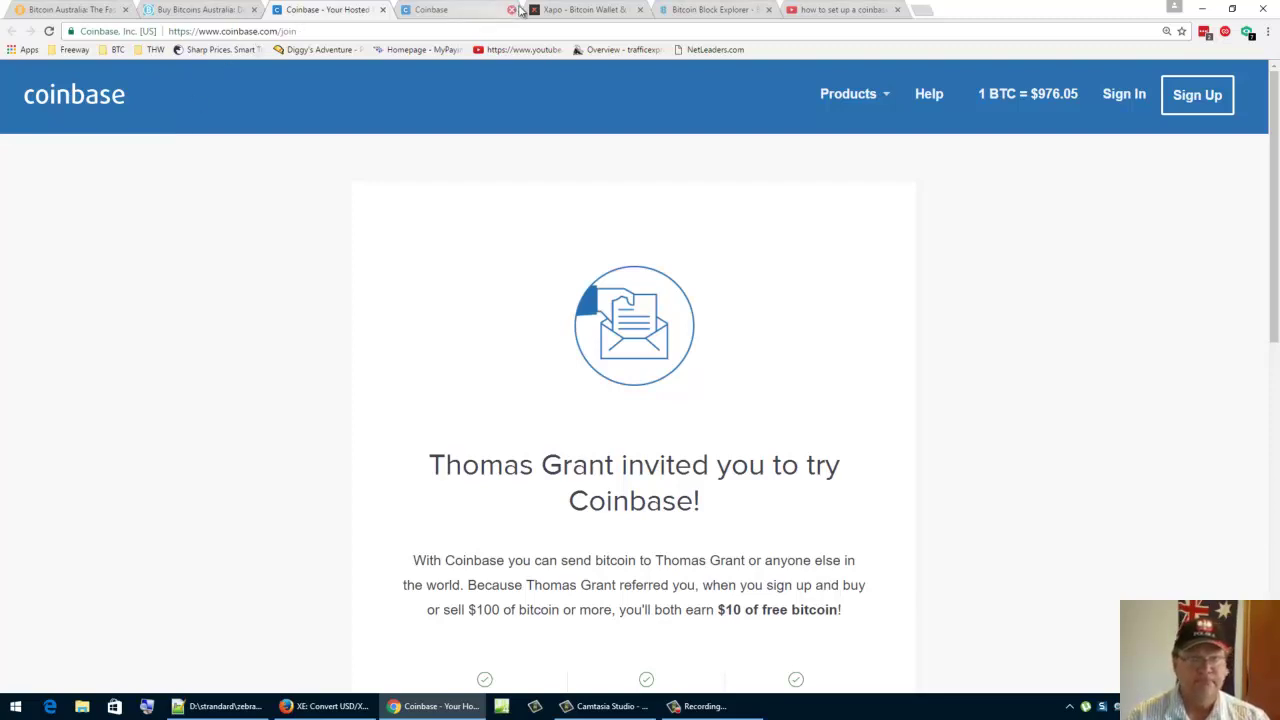
{"action": "left_click", "coordinate": [563, 12]}
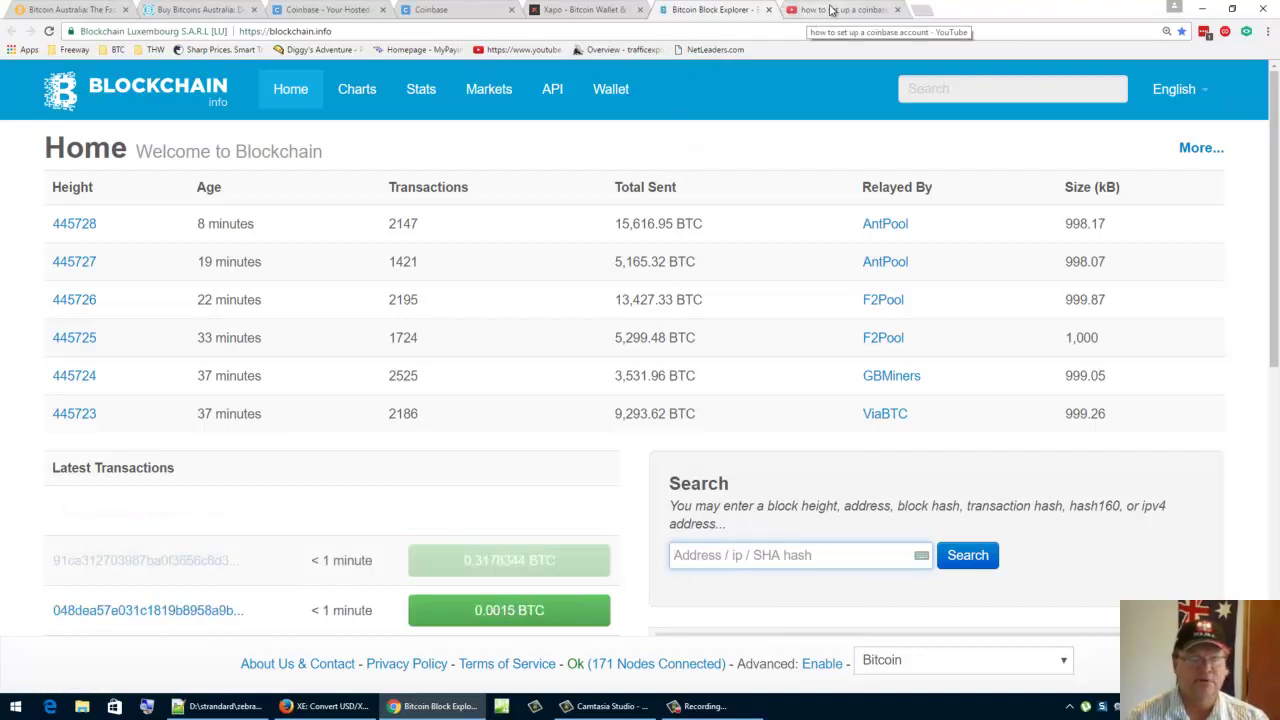
Show YouTube results for 'how to set up a coinbase account' and select the query
{"action": "left_click", "coordinate": [830, 10]}
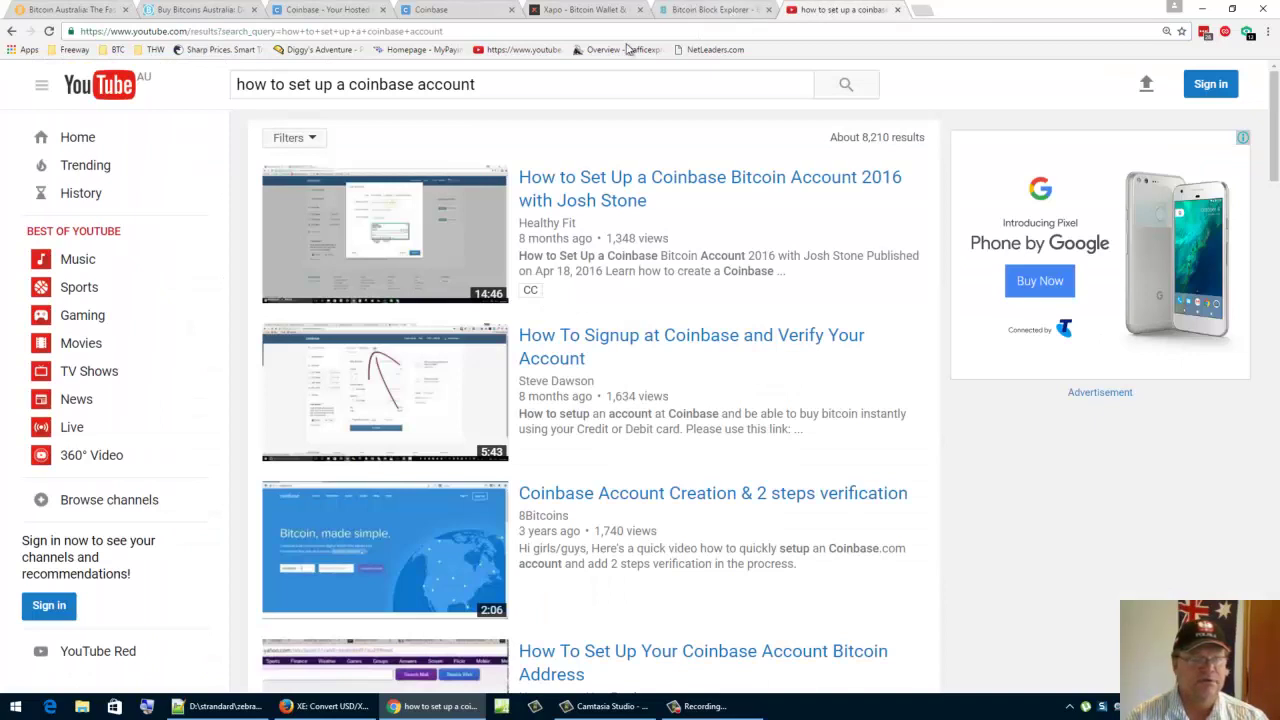
{"action": "left_click_drag", "start_coordinate": [515, 89], "coordinate": [234, 86]}
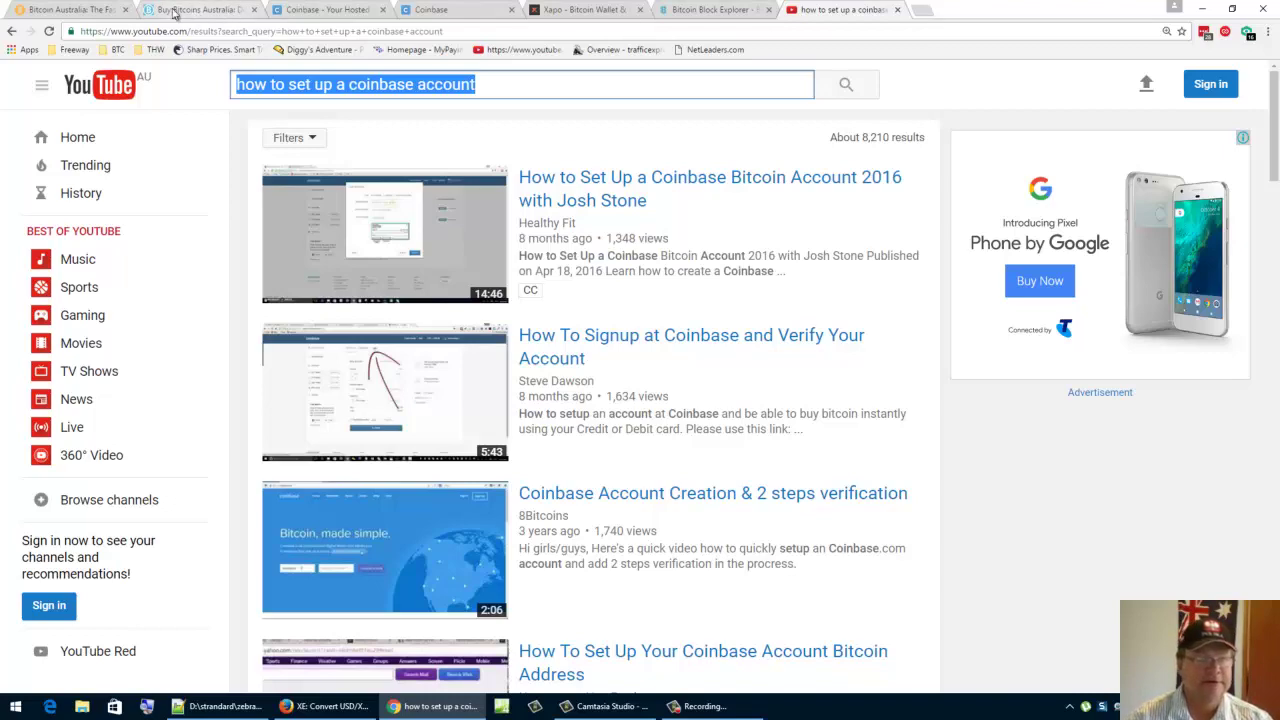
Go to the Coinbase dashboard and view the list of accounts
{"action": "left_click", "coordinate": [93, 12]}
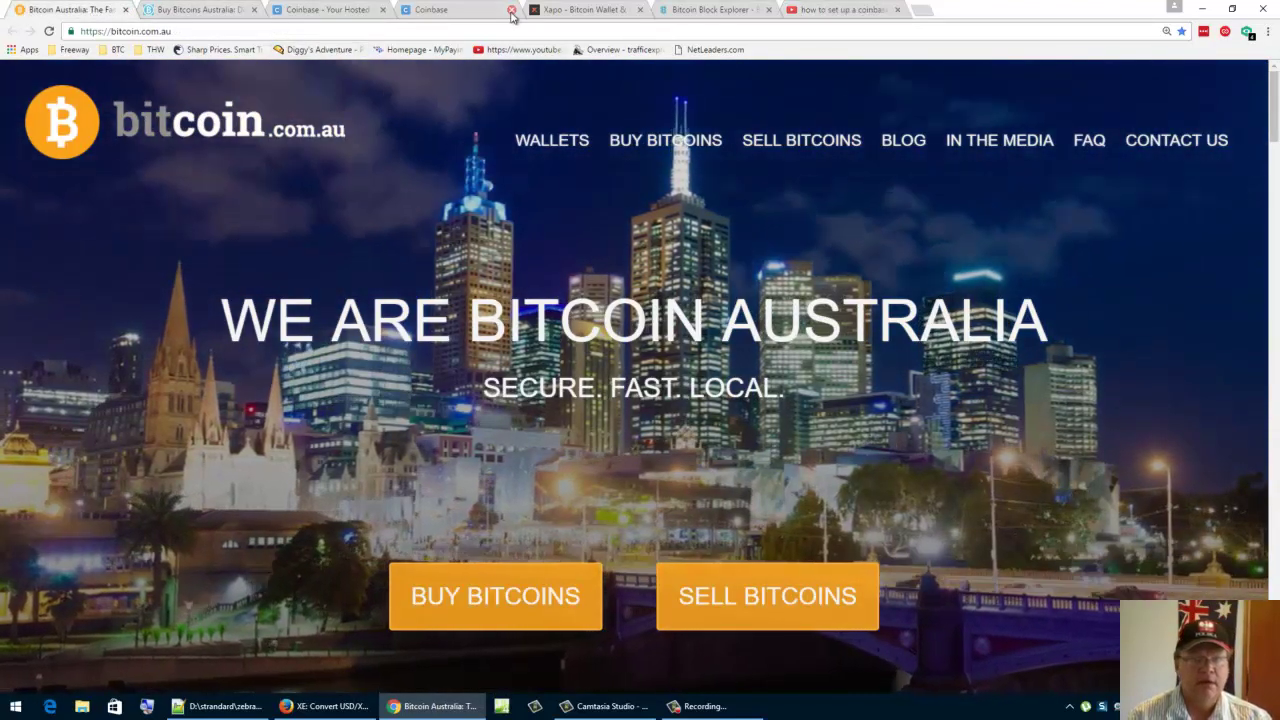
{"action": "left_click", "coordinate": [458, 11]}
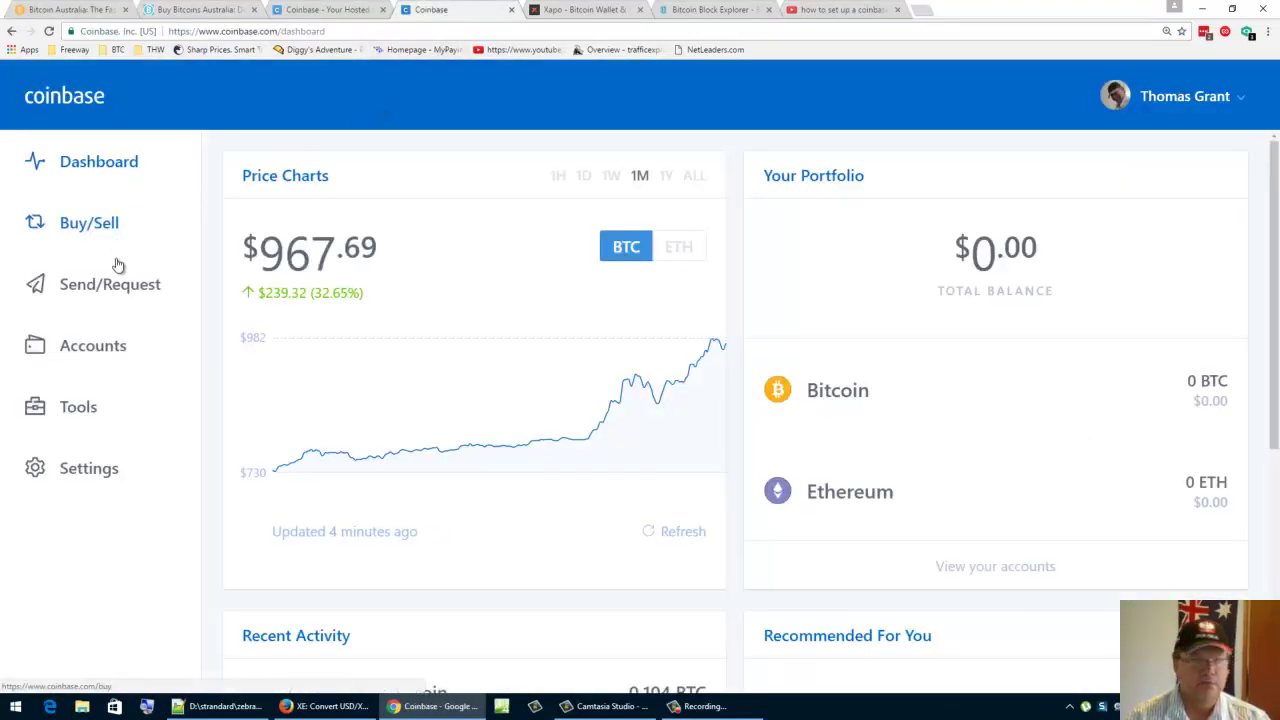
{"action": "left_click", "coordinate": [107, 345]}
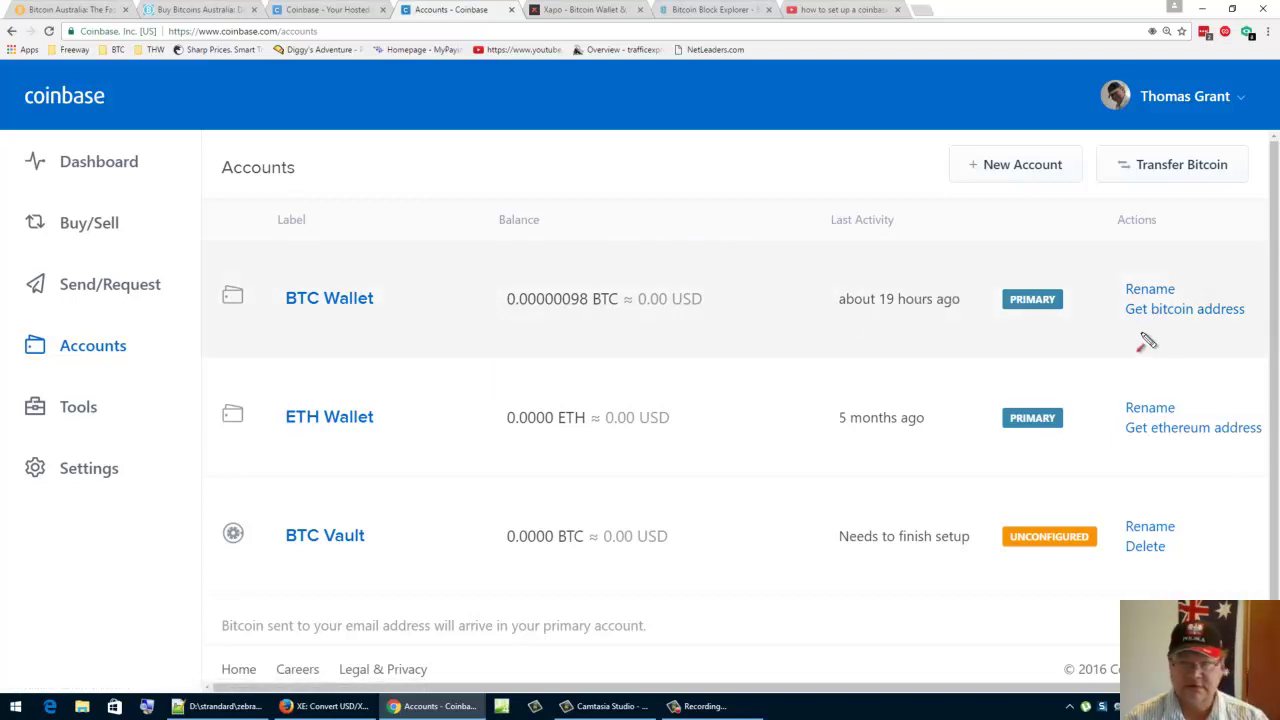
{"action": "mouse_move", "coordinate": [1073, 335]}
{"action": "left_mouse_down"}
{"action": "mouse_move", "coordinate": [1097, 322]}
{"action": "mouse_move", "coordinate": [1257, 321]}
{"action": "left_mouse_up"}
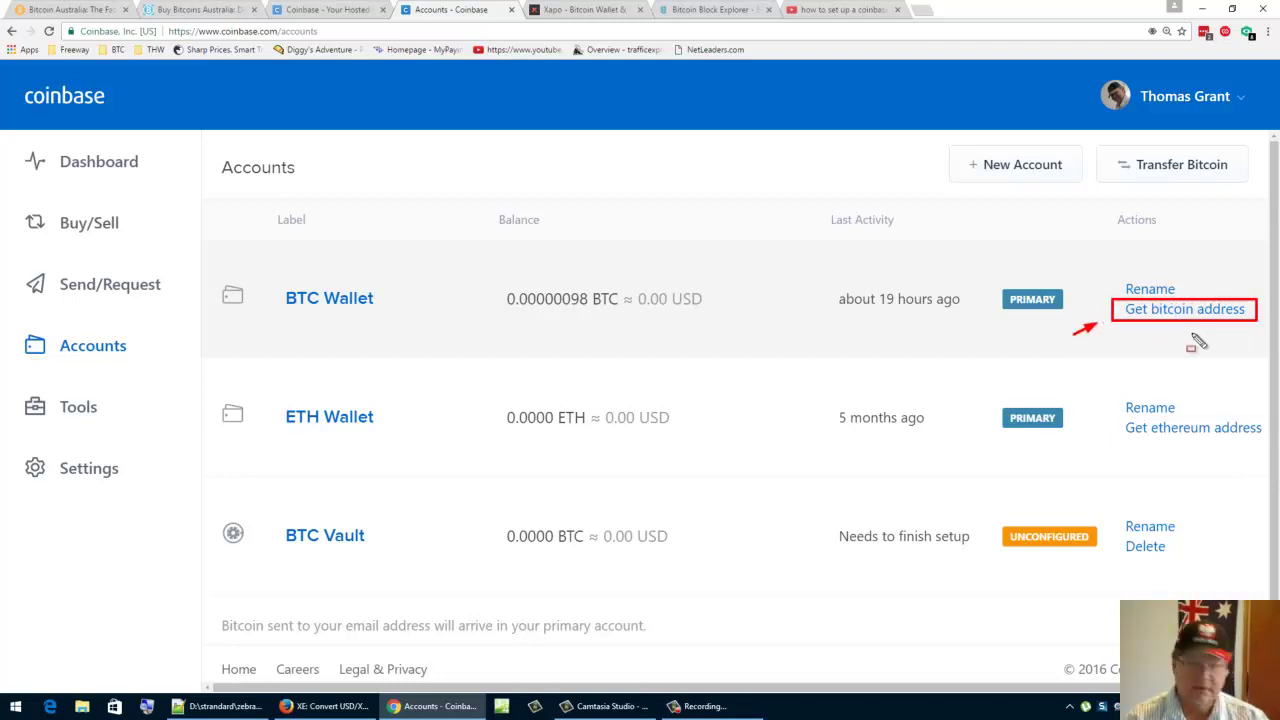
{"action": "key", "text": "Escape"}
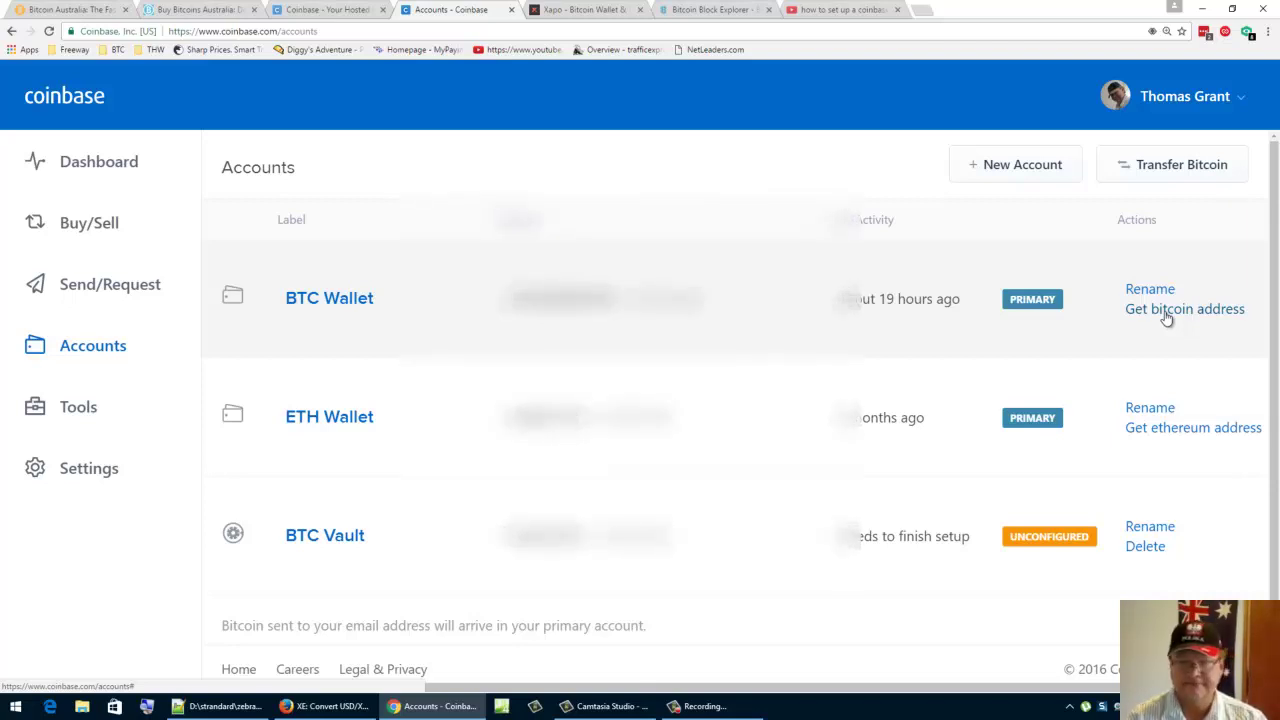
Copy the BTC Wallet's receiving bitcoin address and return to Bitcoin Australia
{"action": "left_click", "coordinate": [1166, 317]}
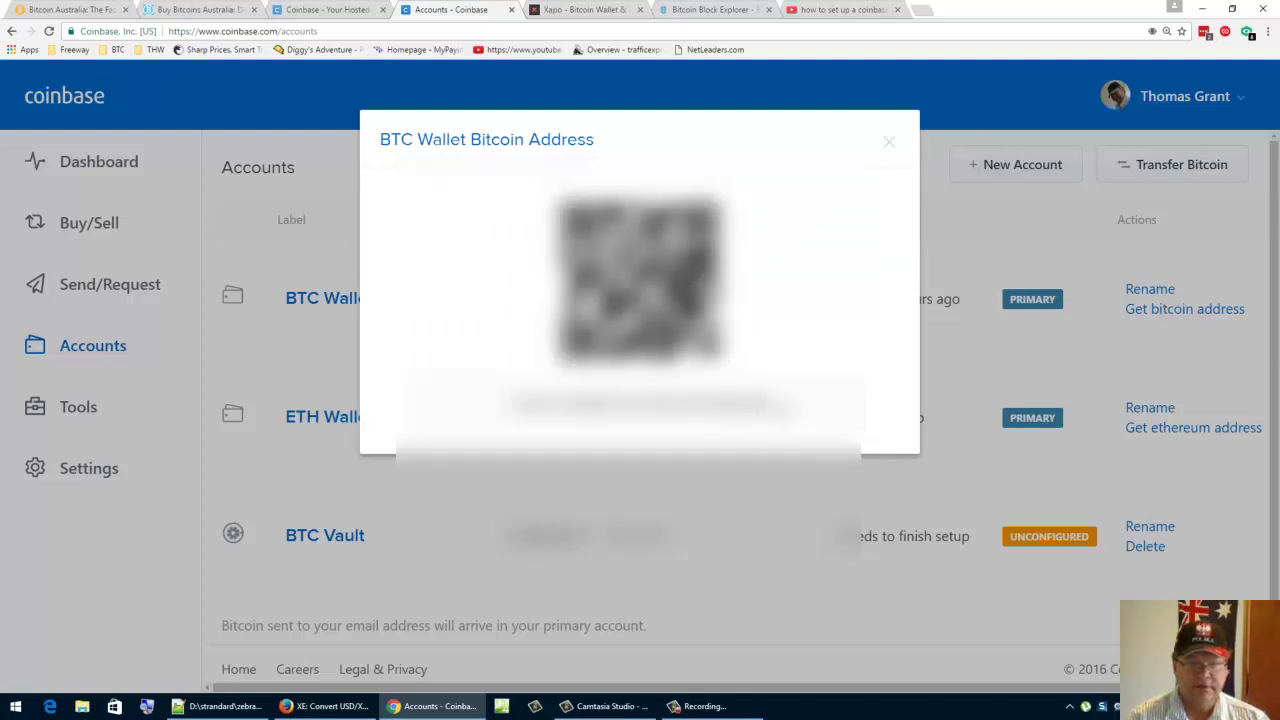
{"action": "left_click_drag", "start_coordinate": [775, 403], "coordinate": [505, 403]}
{"action": "right_click", "coordinate": [522, 404]}
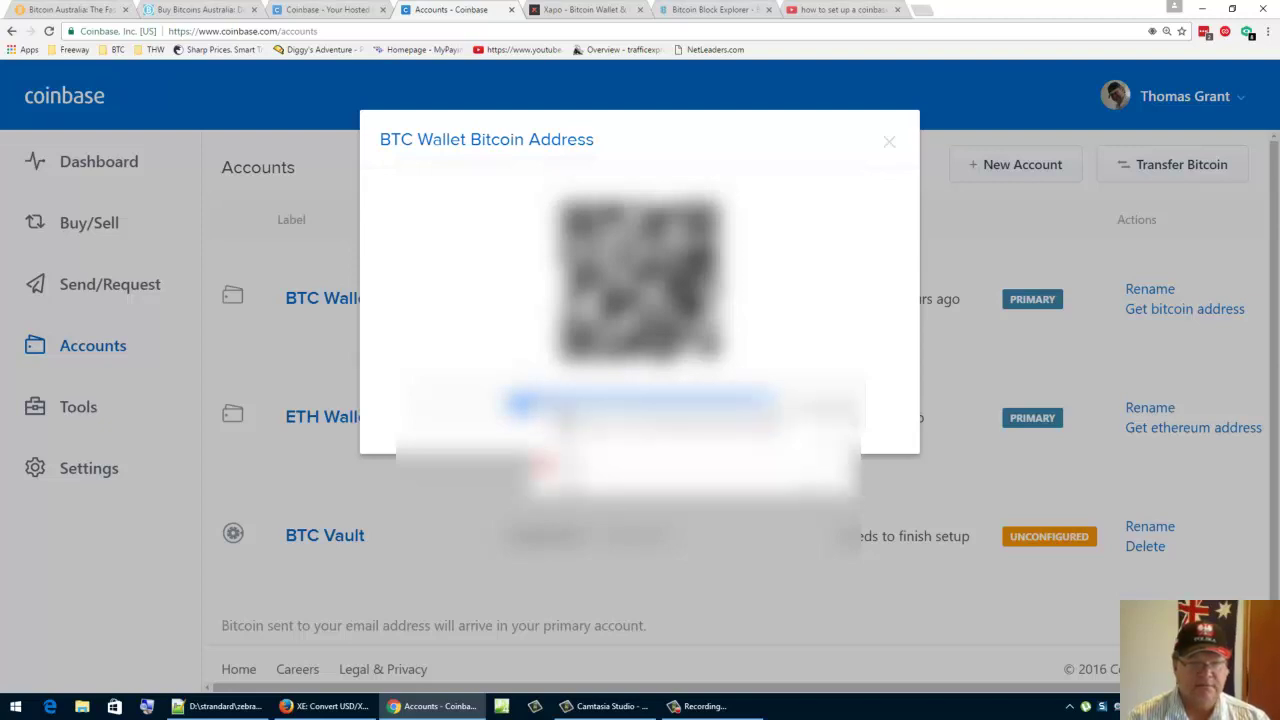
{"action": "left_click", "coordinate": [537, 462]}
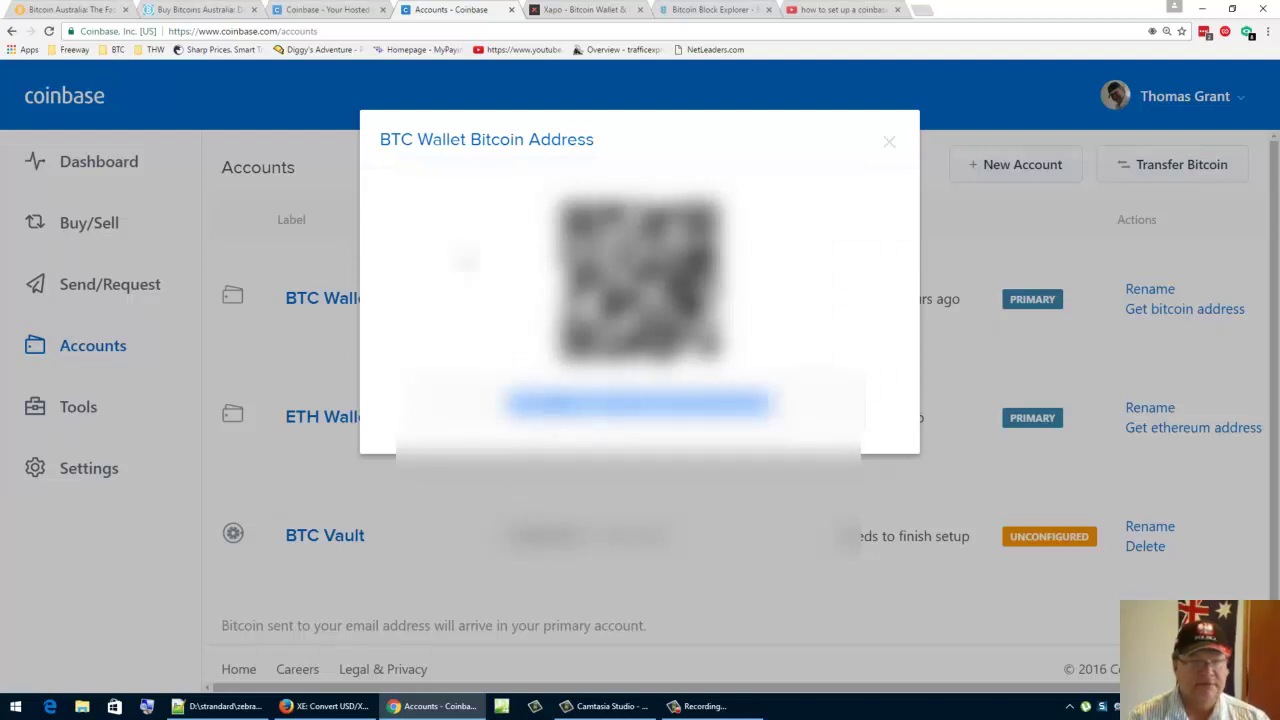
{"action": "left_click", "coordinate": [46, 14]}
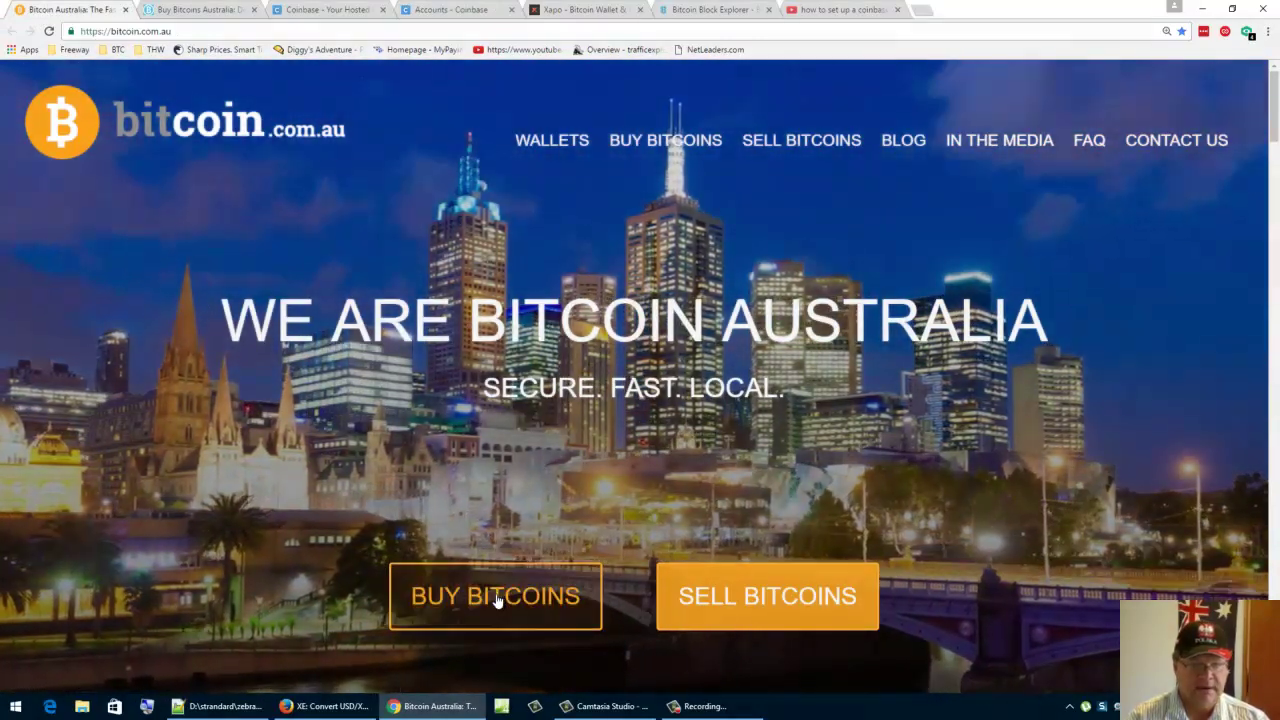
Open the Buy Bitcoins order page and look at its AUD and BTC amount fields
{"action": "left_click", "coordinate": [490, 598]}
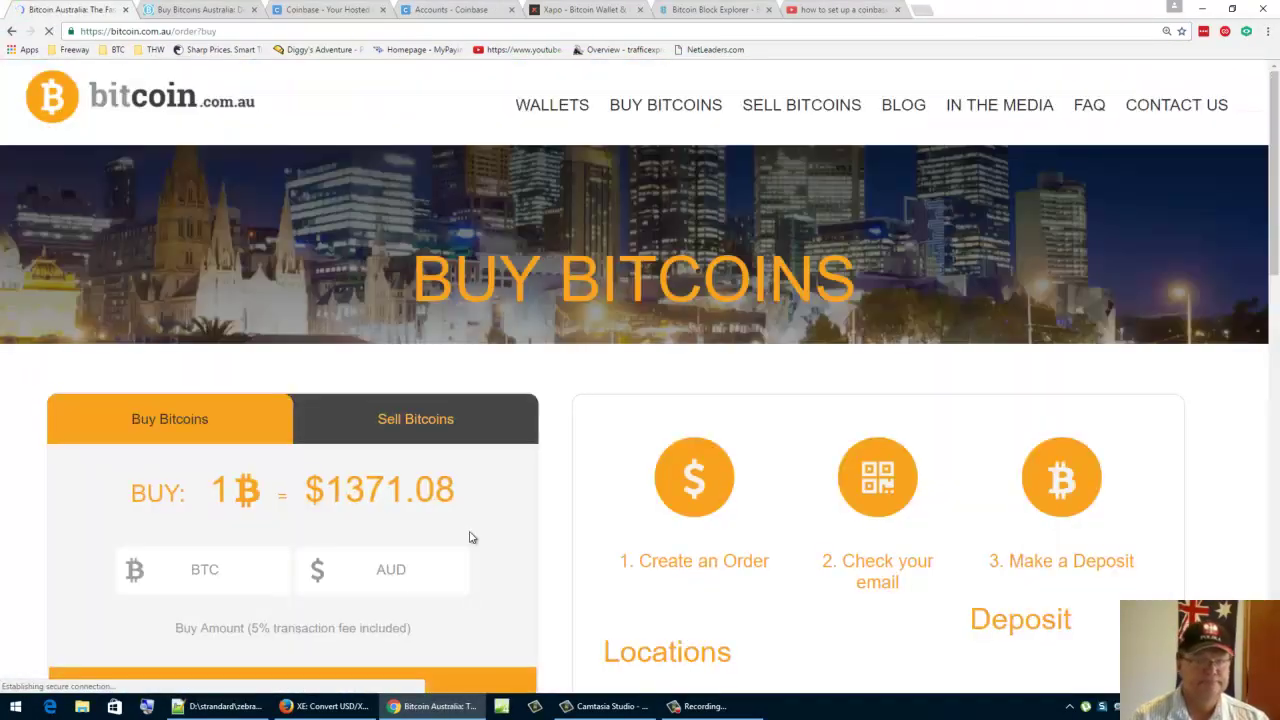
{"action": "scroll", "coordinate": [472, 538], "scroll_direction": "down", "scroll_amount": 1}
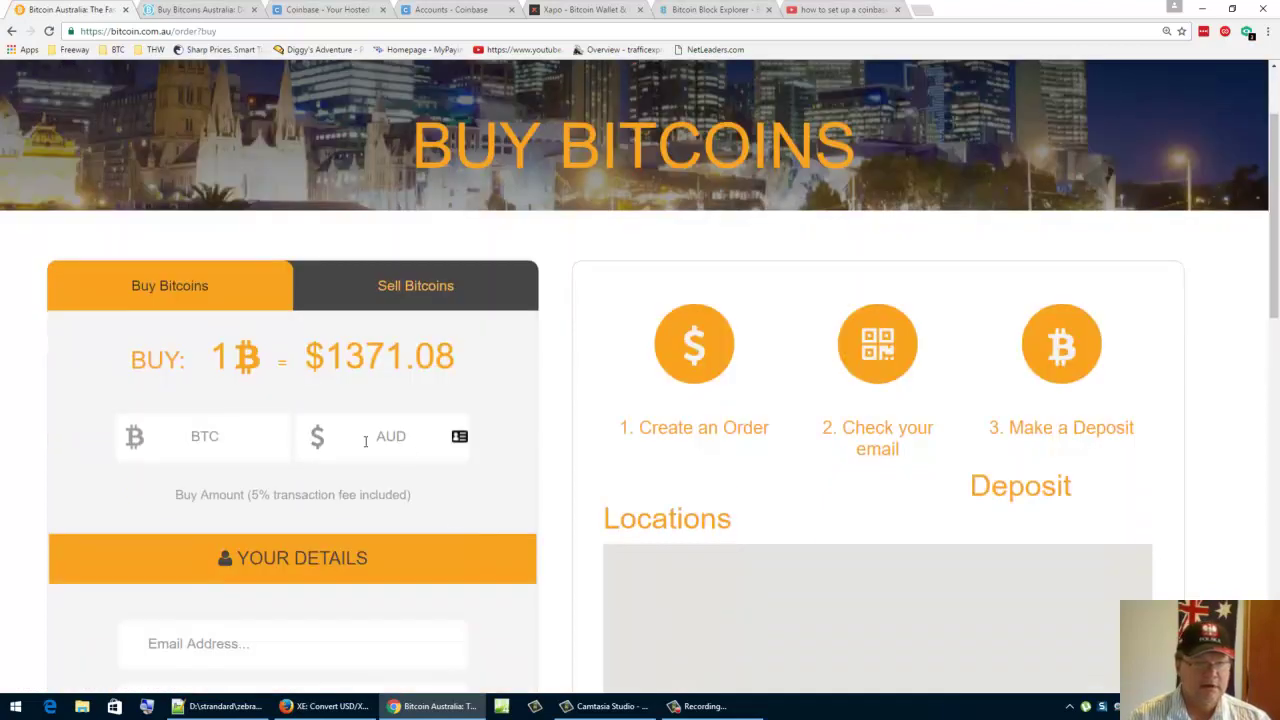
{"action": "left_click", "coordinate": [365, 441]}
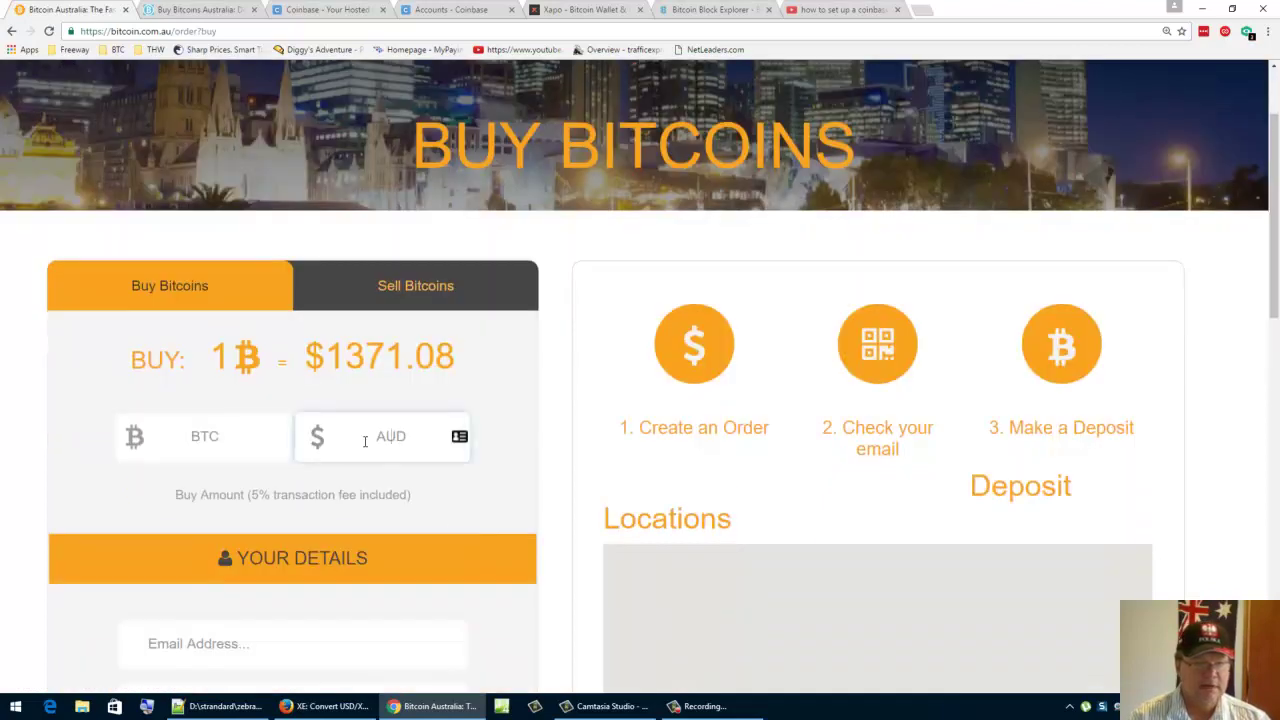
{"action": "left_click", "coordinate": [236, 437]}
Enter postcode 5019 in the deposit locations search
{"action": "scroll", "coordinate": [374, 430], "scroll_direction": "down", "scroll_amount": 1}
{"action": "scroll", "coordinate": [375, 430], "scroll_direction": "down", "scroll_amount": 1}
{"action": "scroll", "coordinate": [376, 429], "scroll_direction": "down", "scroll_amount": 1}
{"action": "scroll", "coordinate": [377, 429], "scroll_direction": "down", "scroll_amount": 1}
{"action": "scroll", "coordinate": [377, 429], "scroll_direction": "down", "scroll_amount": 1}
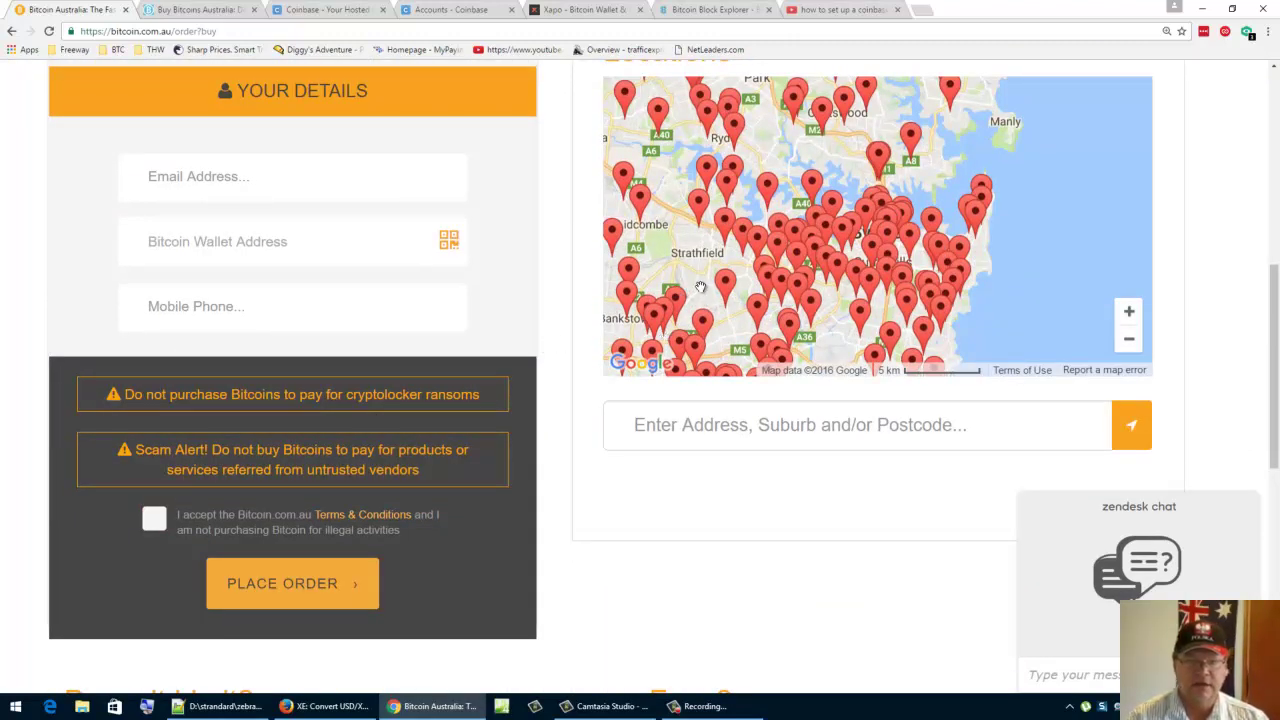
{"action": "scroll", "coordinate": [701, 287], "scroll_direction": "up", "scroll_amount": 1}
{"action": "scroll", "coordinate": [701, 287], "scroll_direction": "down", "scroll_amount": 1}
{"action": "scroll", "coordinate": [701, 287], "scroll_direction": "down", "scroll_amount": 1}
{"action": "left_click", "coordinate": [701, 431]}
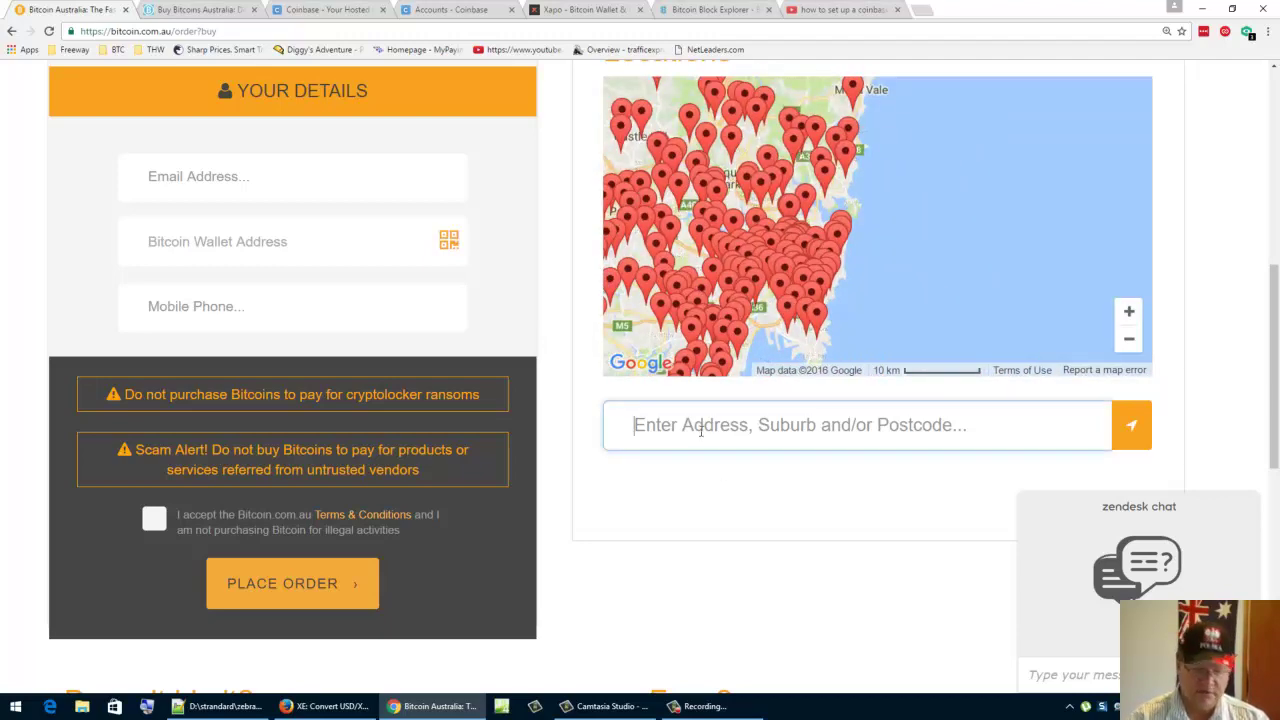
{"action": "type", "text": "5019"}
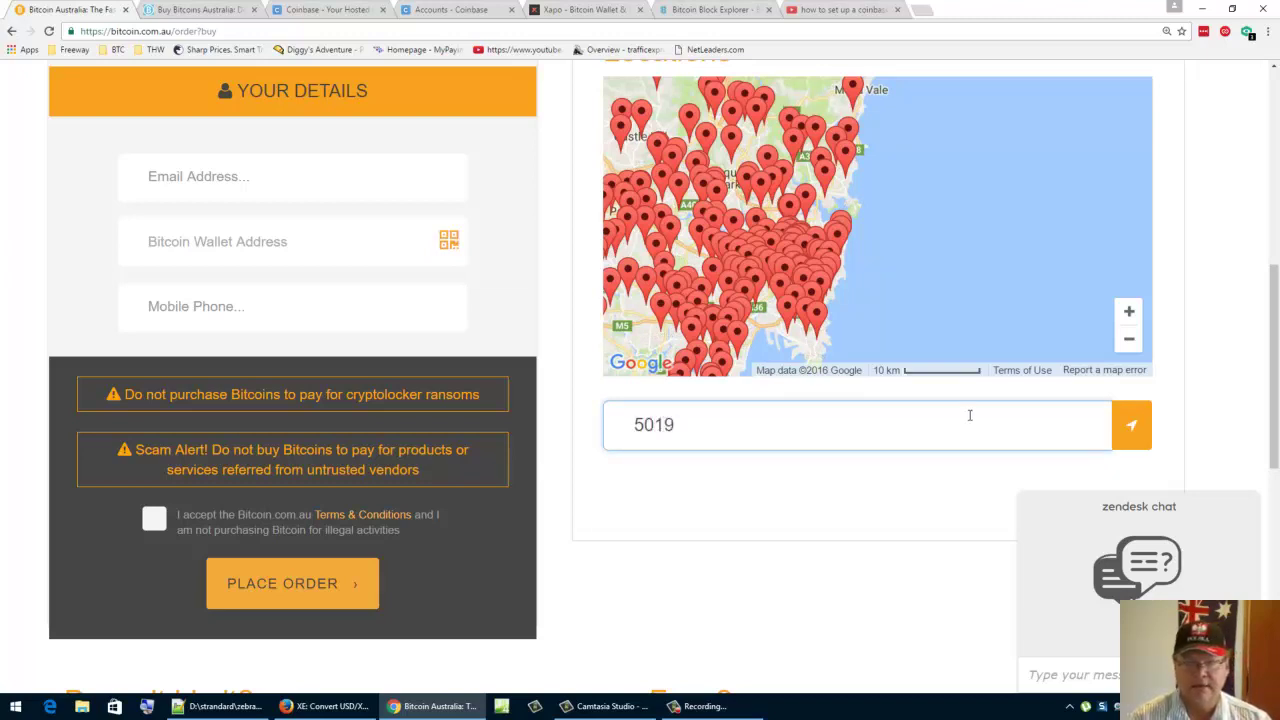
Search locations near 5019 and show Port Mall Newsagency, 178 St Vincent St, Port Adelaide
{"action": "left_click", "coordinate": [1130, 424]}
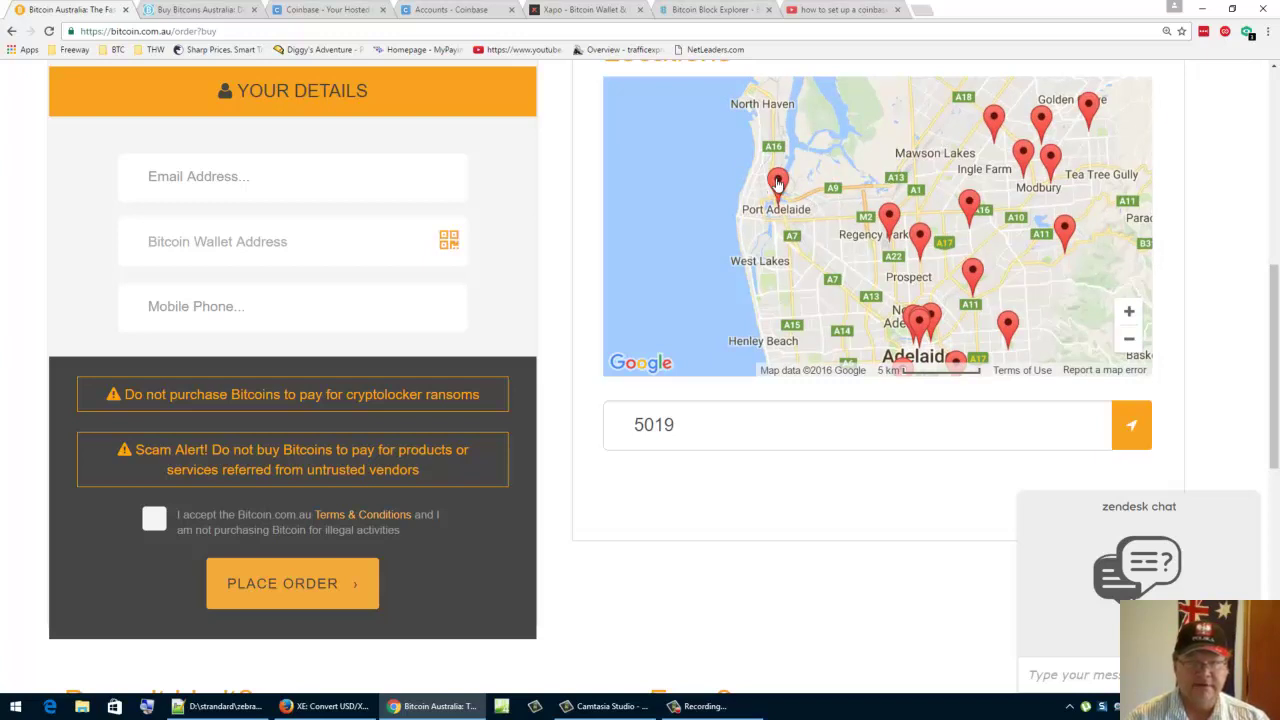
{"action": "left_click", "coordinate": [777, 186]}
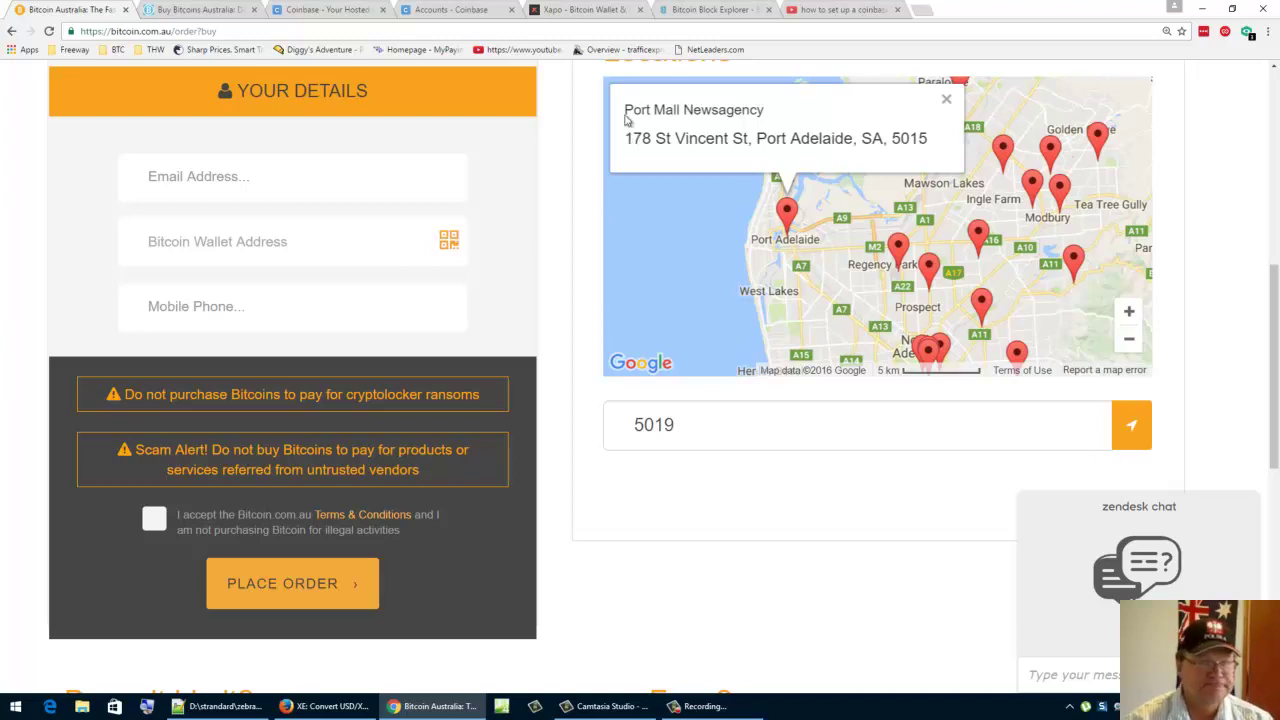
Autofill the Your Details fields and set the purchase to 1000 AUD (0.69132895 BTC)
{"action": "scroll", "coordinate": [640, 400], "scroll_direction": "up", "scroll_amount": 2}
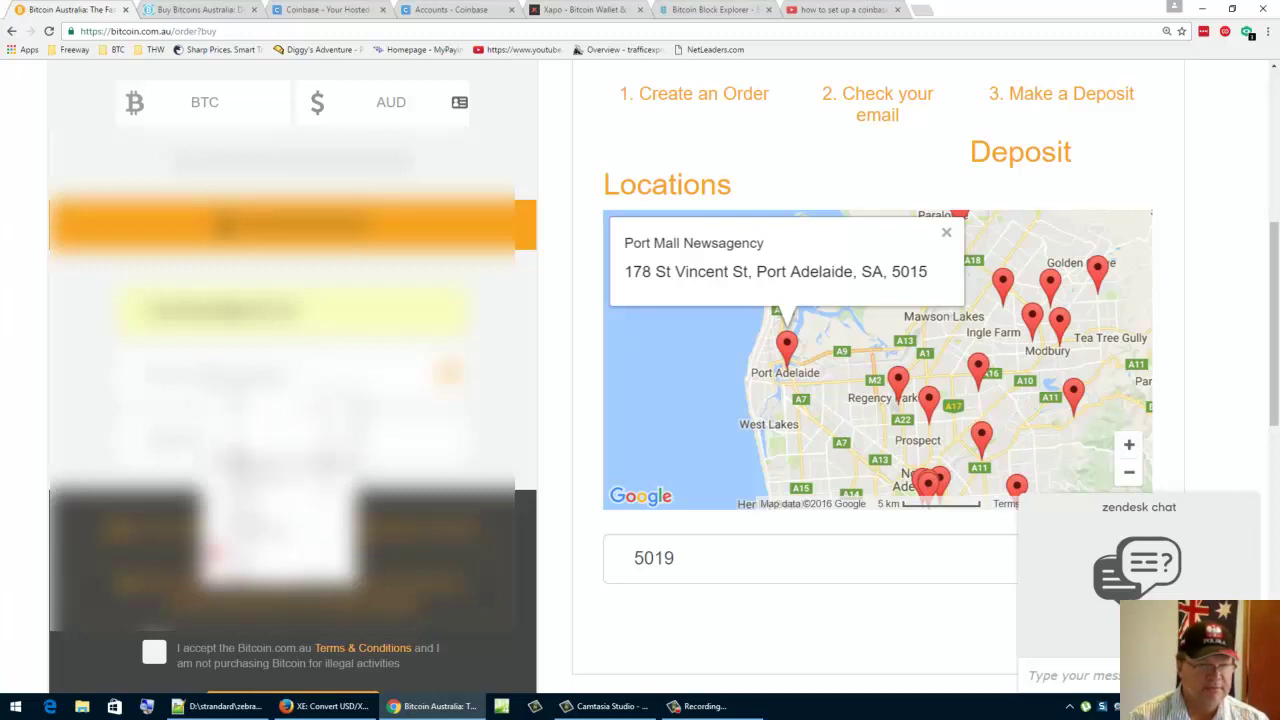
{"action": "key", "text": "Return"}
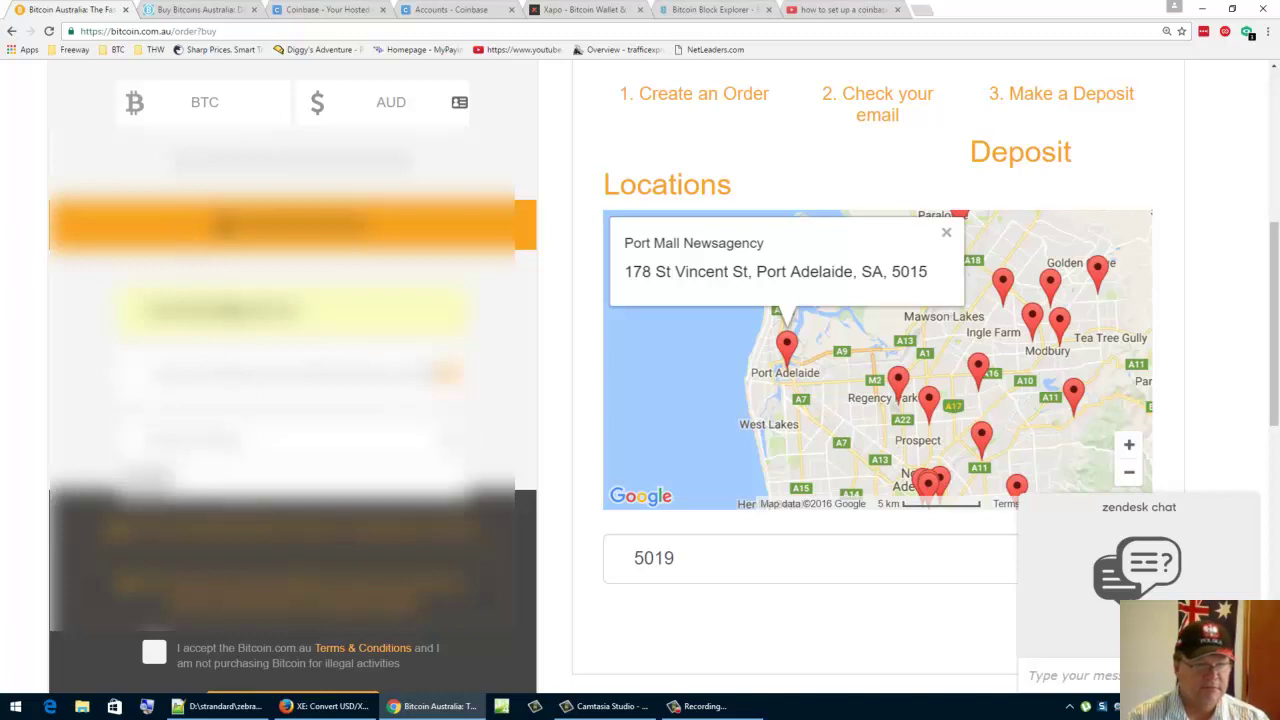
{"action": "key", "text": "Return"}
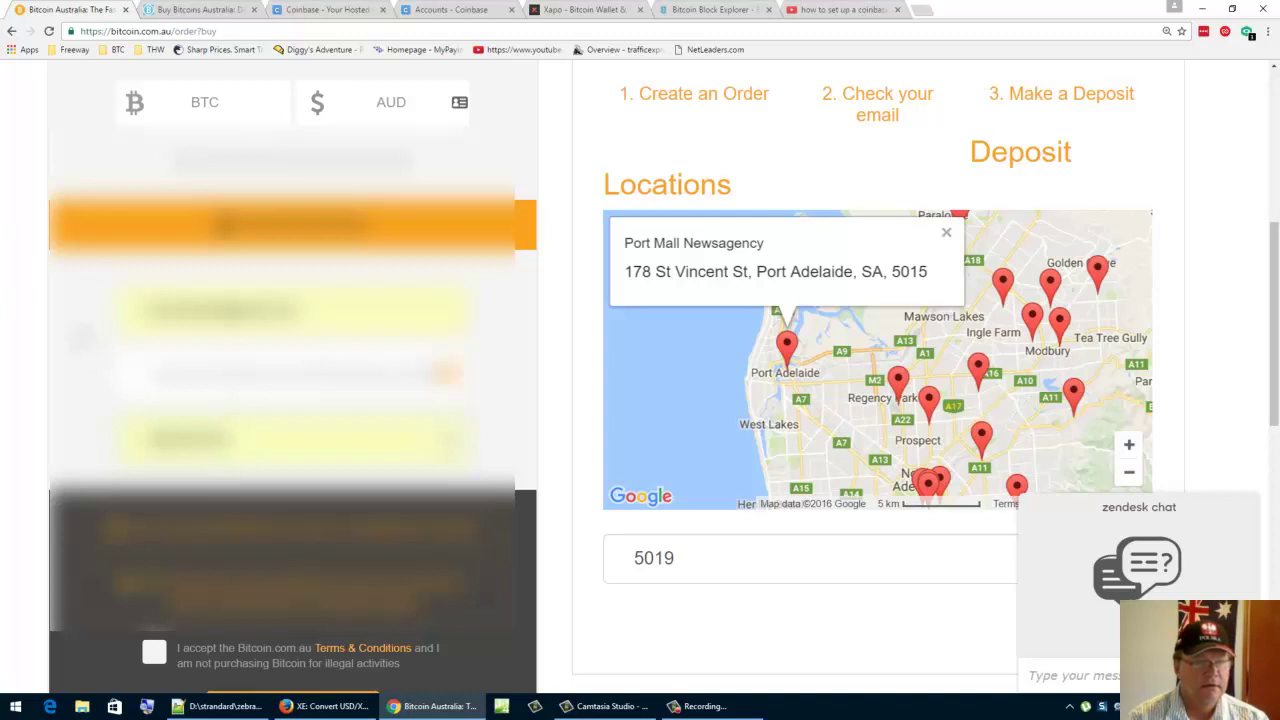
{"action": "scroll", "coordinate": [640, 380], "scroll_direction": "up", "scroll_amount": 2}
{"action": "left_click", "coordinate": [351, 225]}
{"action": "type", "text": "1000"}
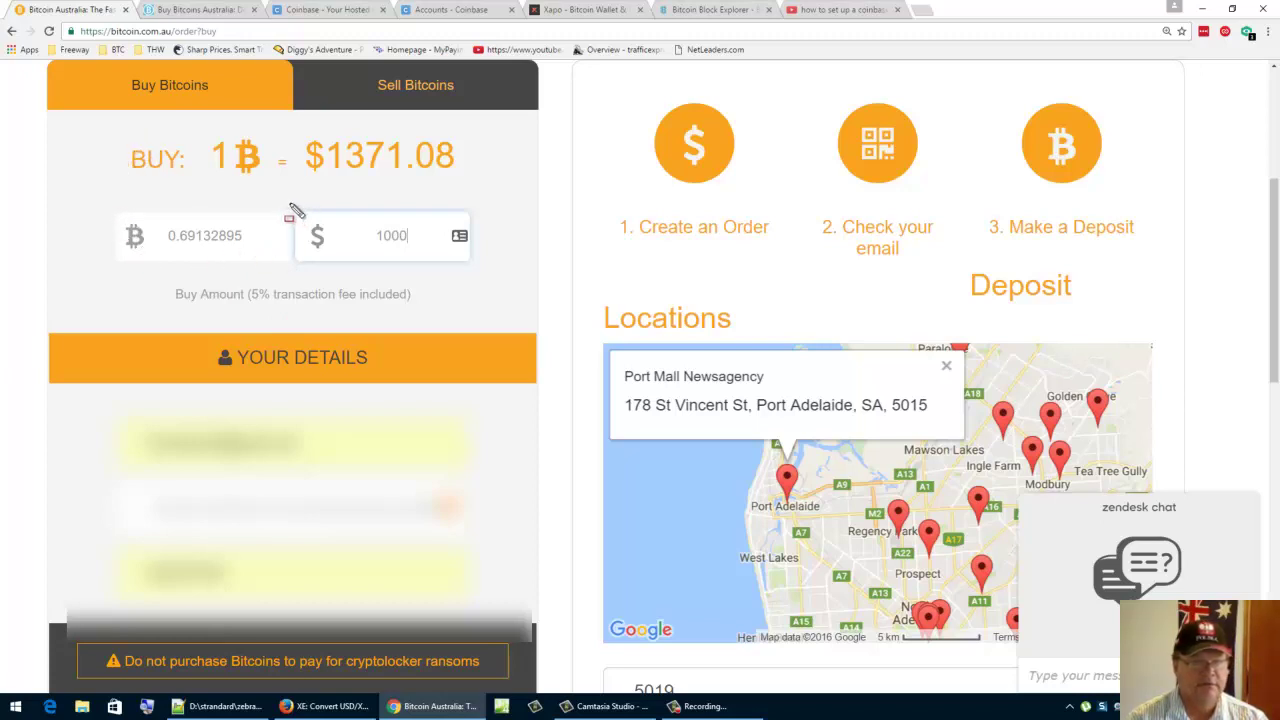
{"action": "left_click_drag", "start_coordinate": [290, 204], "coordinate": [482, 270]}
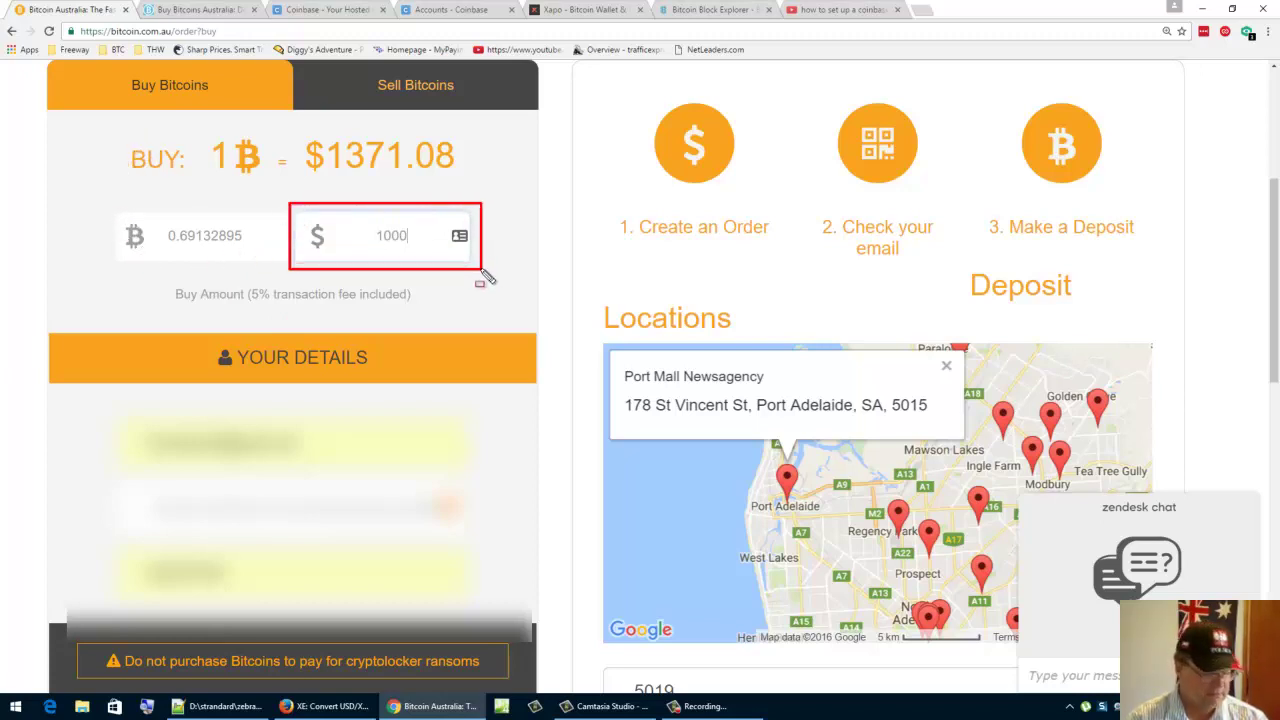
{"action": "left_click_drag", "start_coordinate": [535, 236], "coordinate": [479, 236]}
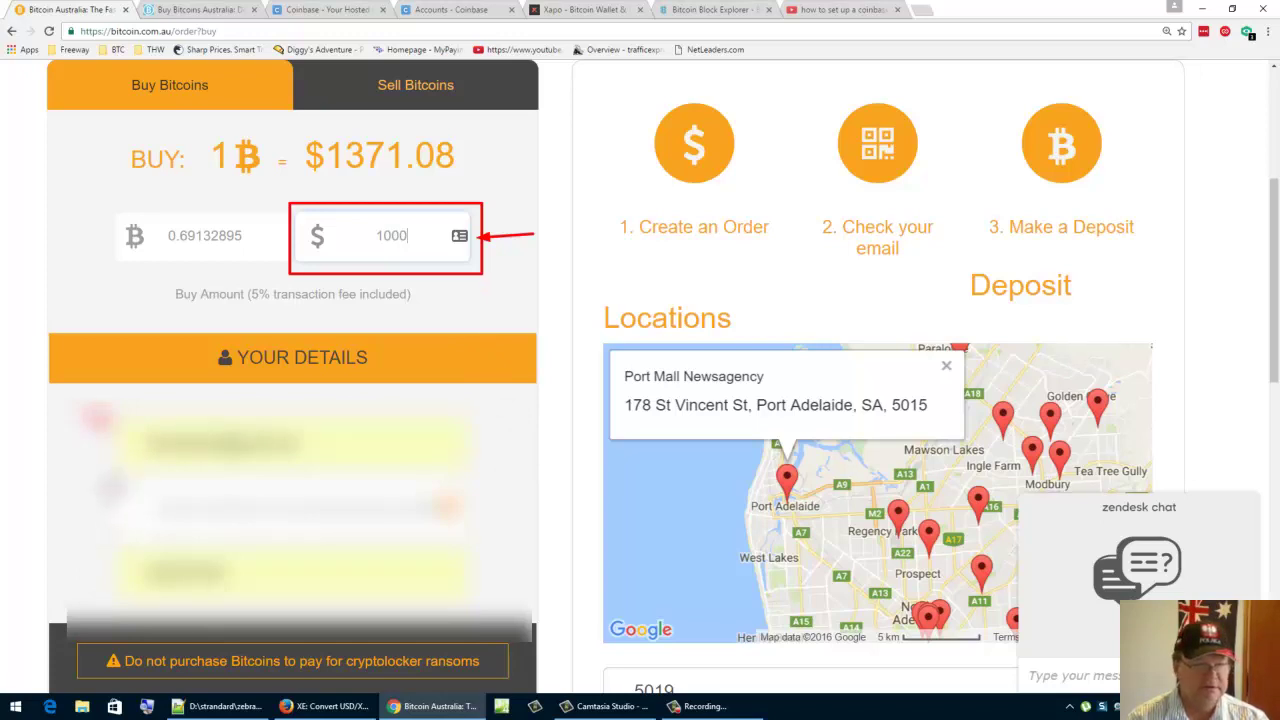
{"action": "left_click_drag", "start_coordinate": [110, 485], "coordinate": [470, 538]}
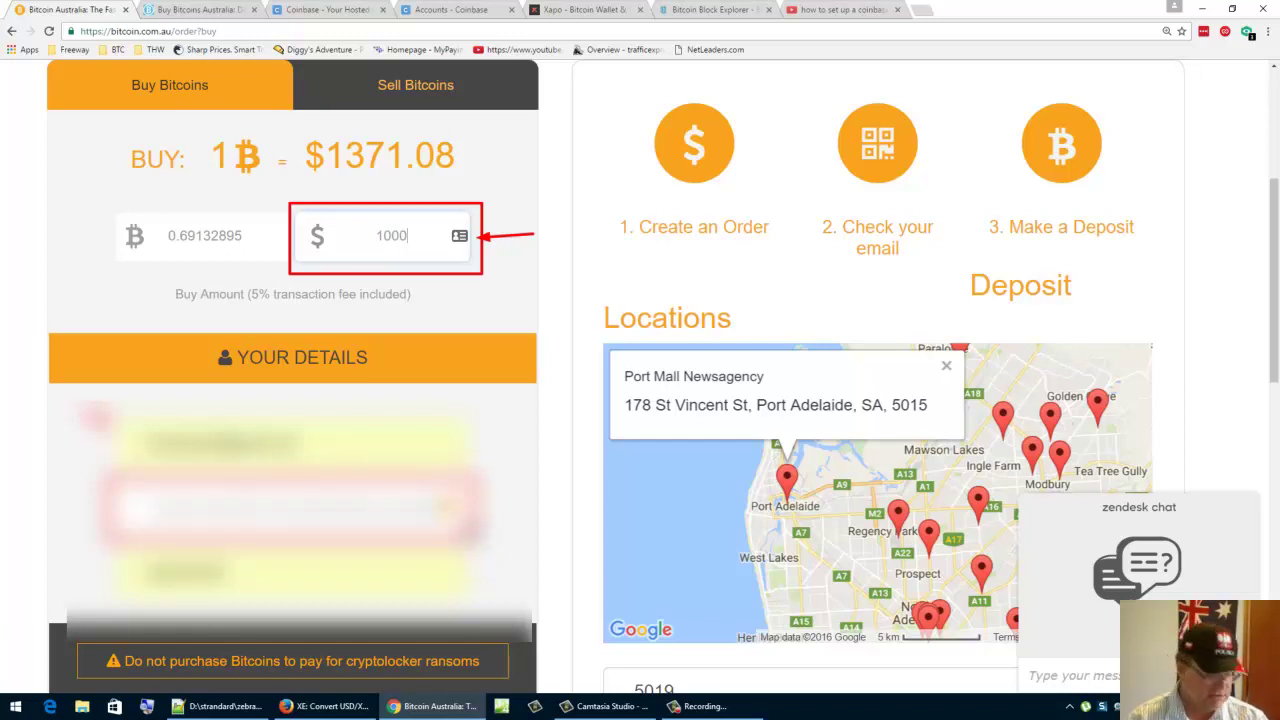
{"action": "scroll", "coordinate": [151, 627], "scroll_direction": "down", "scroll_amount": 1}
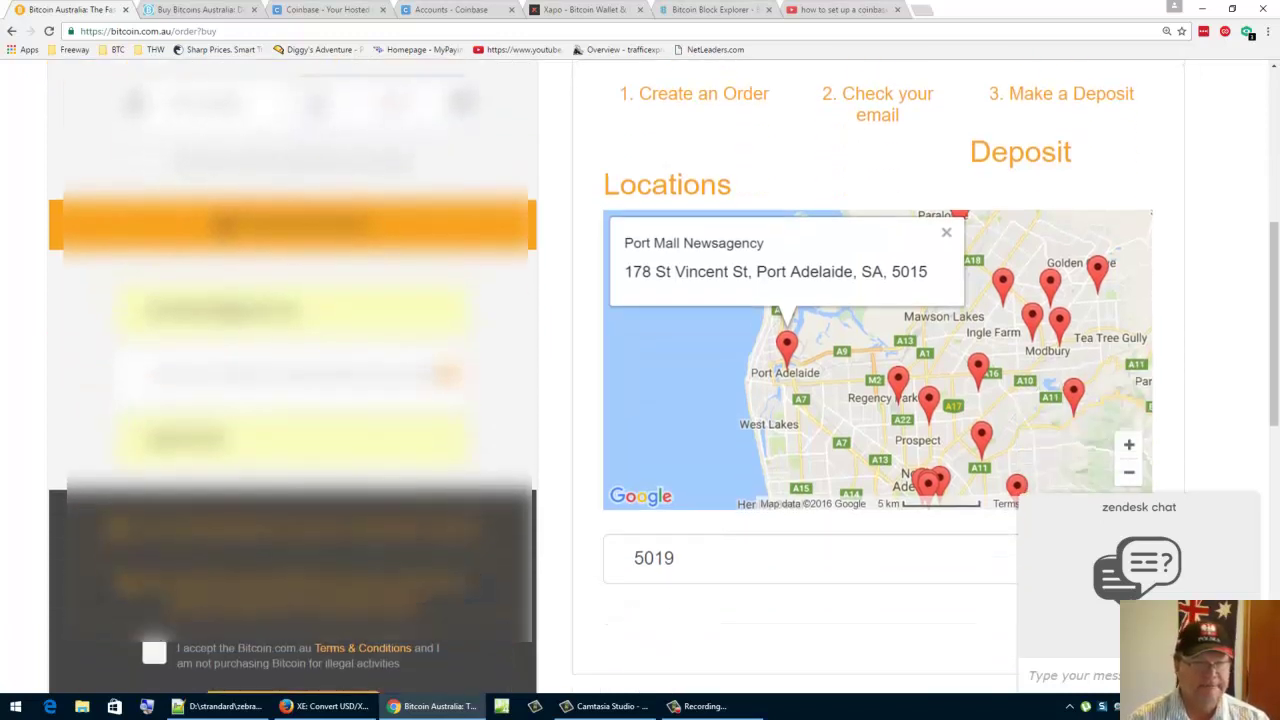
{"action": "scroll", "coordinate": [151, 627], "scroll_direction": "down", "scroll_amount": 2}
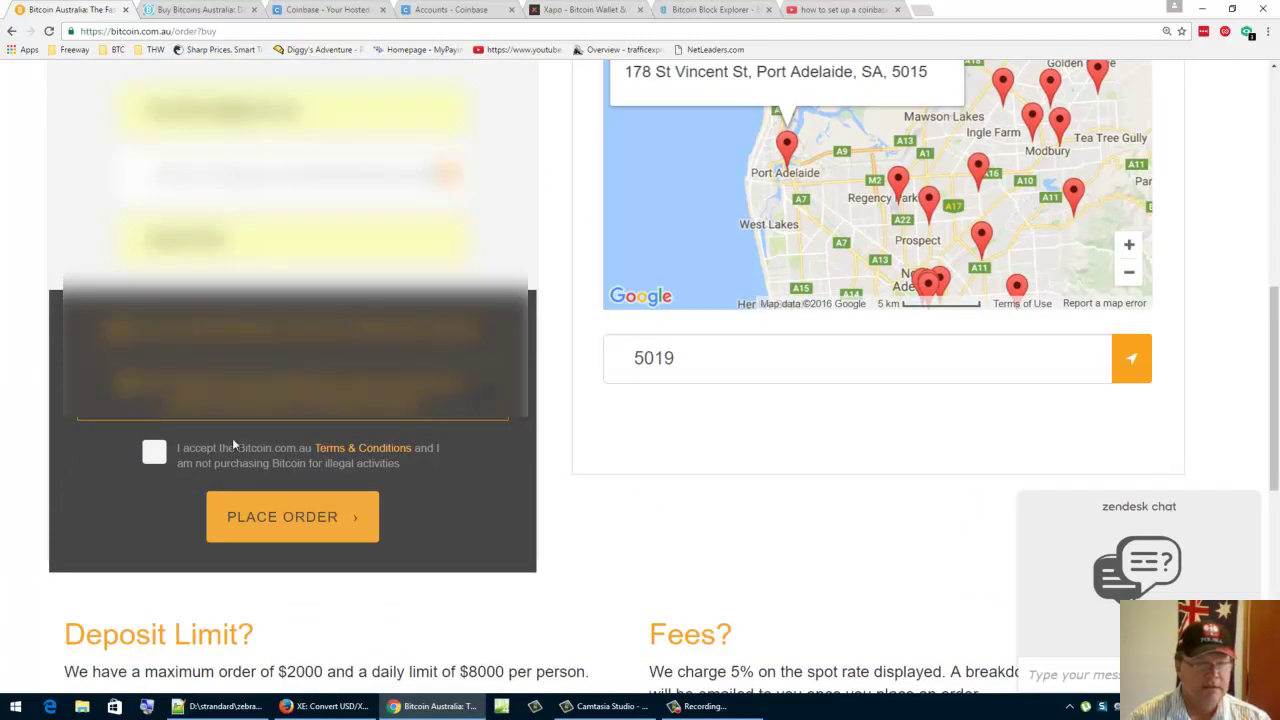
Accept the Terms & Conditions, place the order and submit the SMS PIN
{"action": "left_click", "coordinate": [155, 452]}
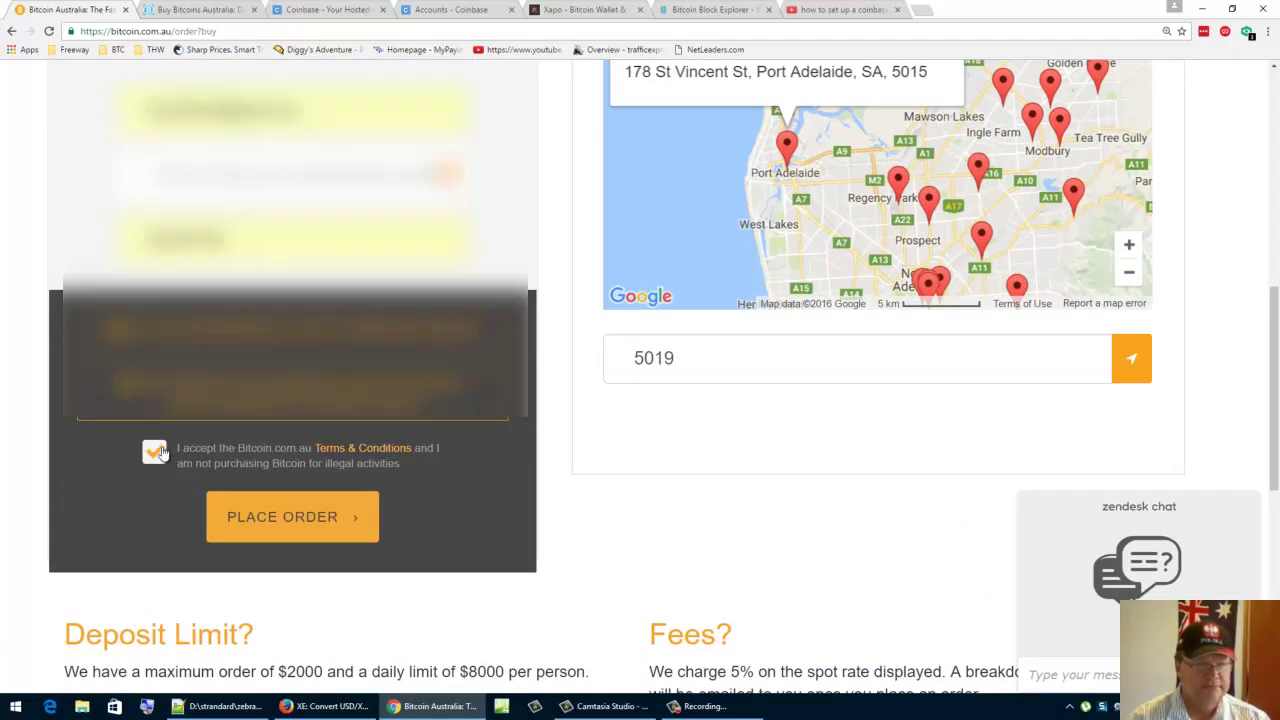
{"action": "left_click", "coordinate": [276, 521]}
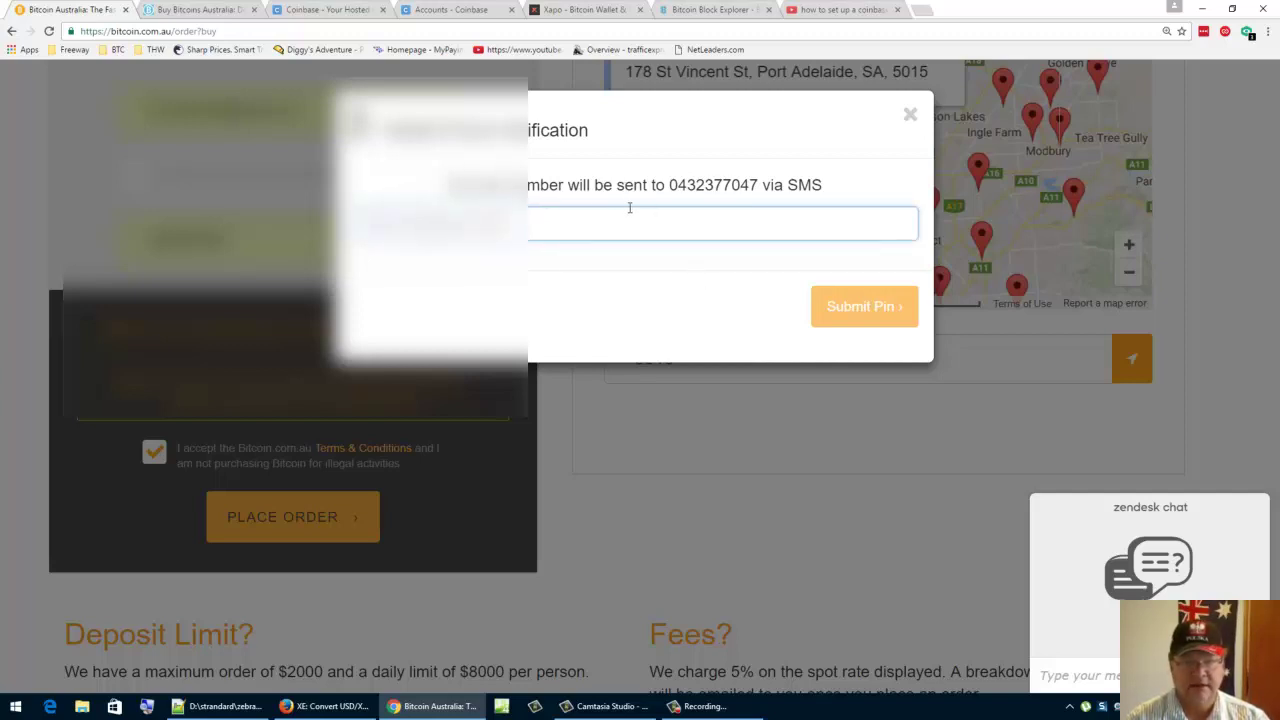
{"action": "left_click", "coordinate": [710, 712]}
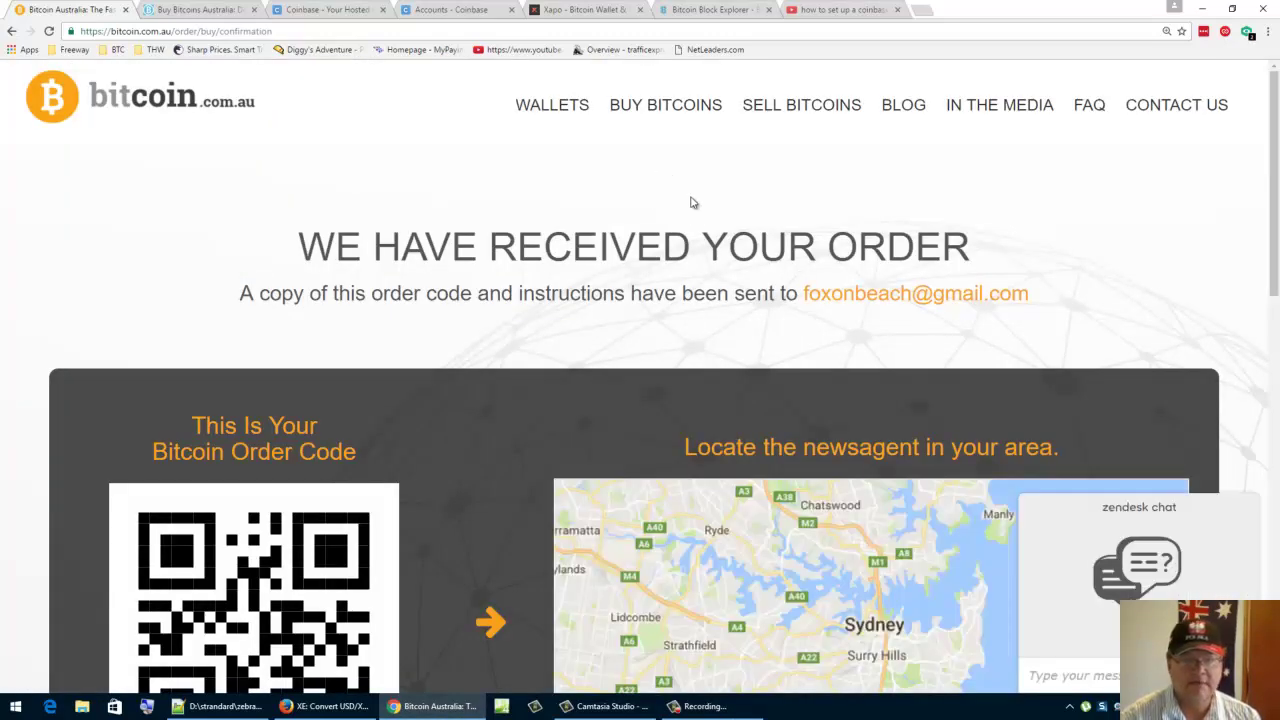
{"action": "mouse_move", "coordinate": [980, 240]}
{"action": "left_mouse_down"}
{"action": "mouse_move", "coordinate": [601, 213]}
{"action": "mouse_move", "coordinate": [295, 255]}
{"action": "left_mouse_up"}
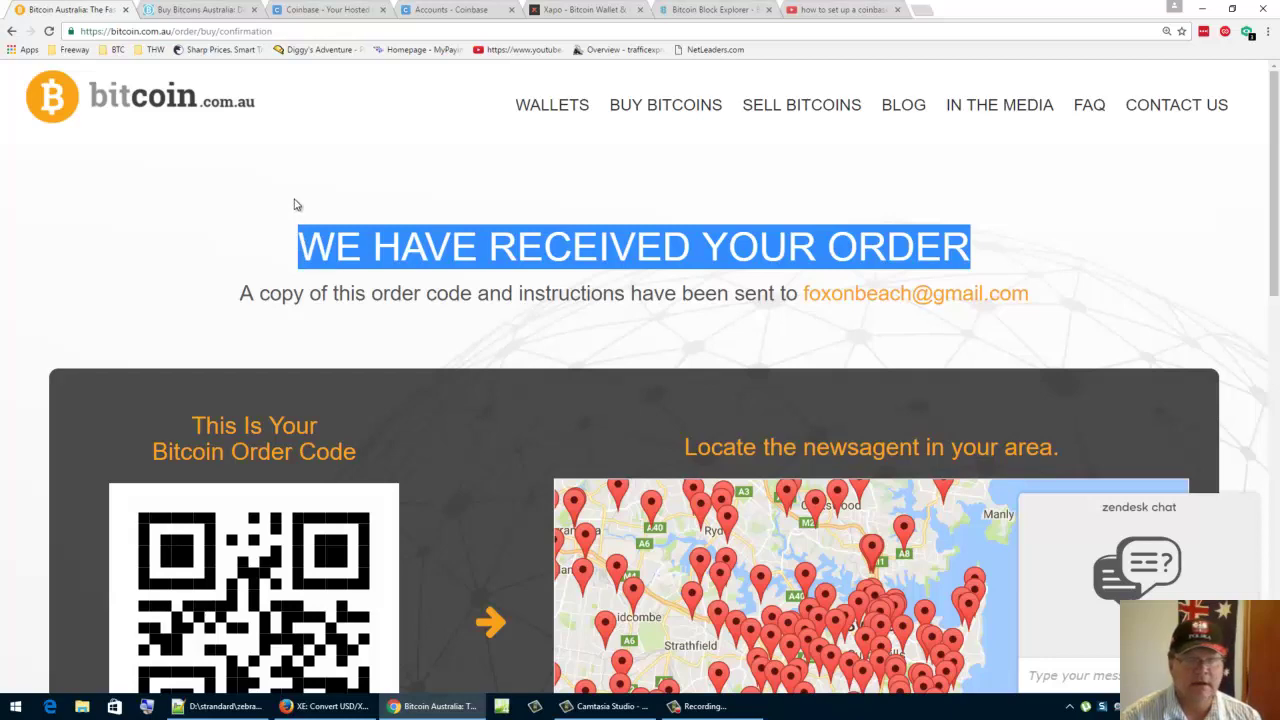
{"action": "scroll", "coordinate": [294, 205], "scroll_direction": "down", "scroll_amount": 2}
{"action": "scroll", "coordinate": [294, 205], "scroll_direction": "down", "scroll_amount": 1}
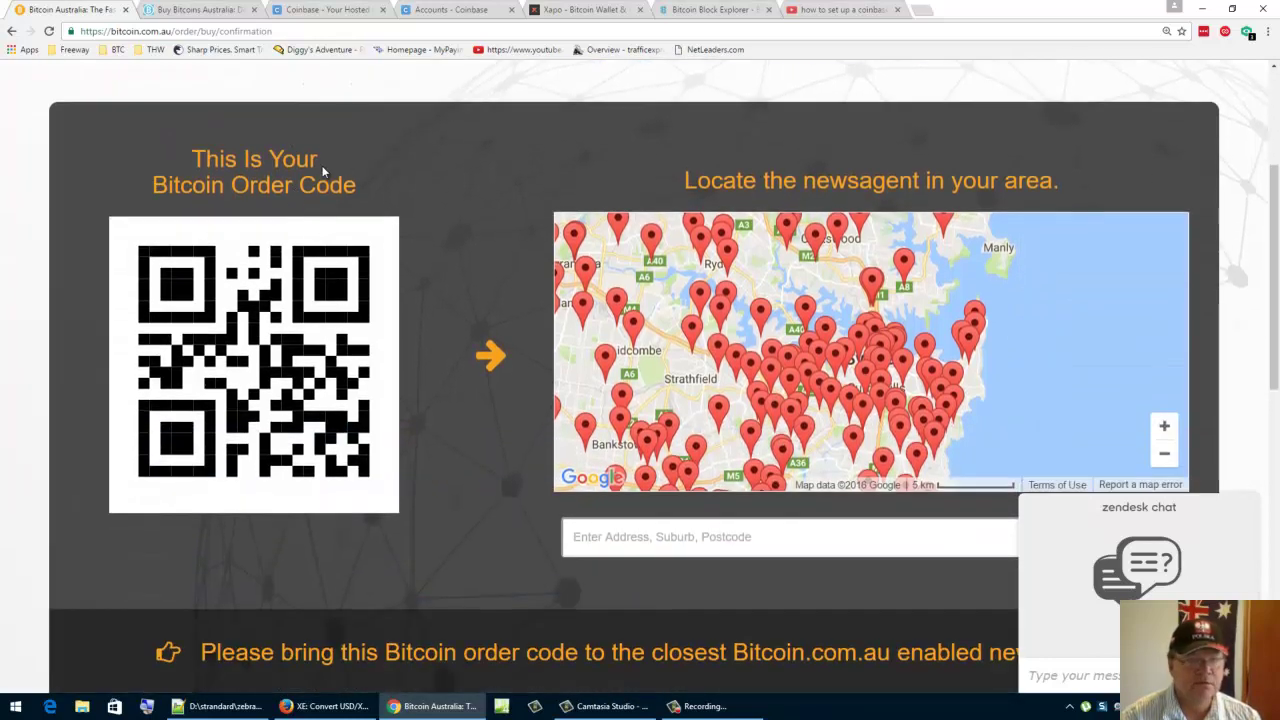
{"action": "scroll", "coordinate": [190, 133], "scroll_direction": "down", "scroll_amount": 1}
{"action": "scroll", "coordinate": [192, 133], "scroll_direction": "down", "scroll_amount": 1}
{"action": "scroll", "coordinate": [192, 133], "scroll_direction": "down", "scroll_amount": 1}
{"action": "scroll", "coordinate": [192, 133], "scroll_direction": "down", "scroll_amount": 2}
{"action": "scroll", "coordinate": [192, 133], "scroll_direction": "down", "scroll_amount": 1}
{"action": "scroll", "coordinate": [192, 133], "scroll_direction": "down", "scroll_amount": 1}
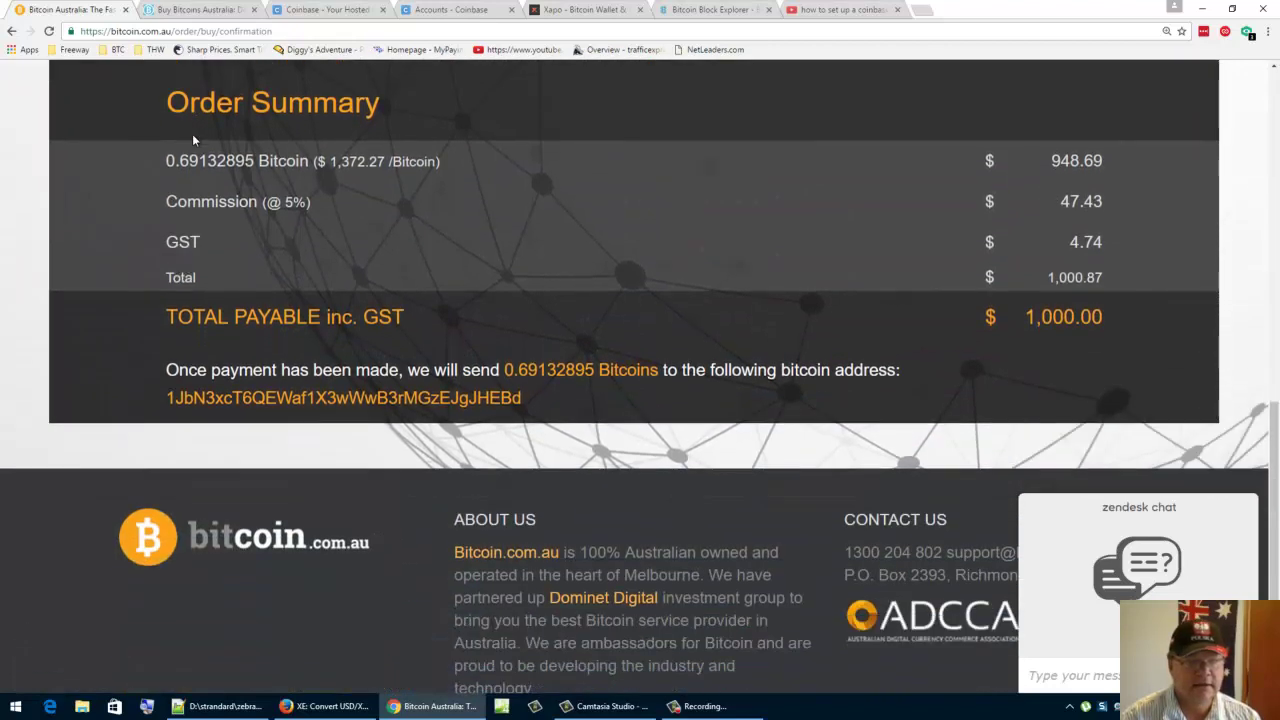
{"action": "scroll", "coordinate": [413, 211], "scroll_direction": "down", "scroll_amount": 2}
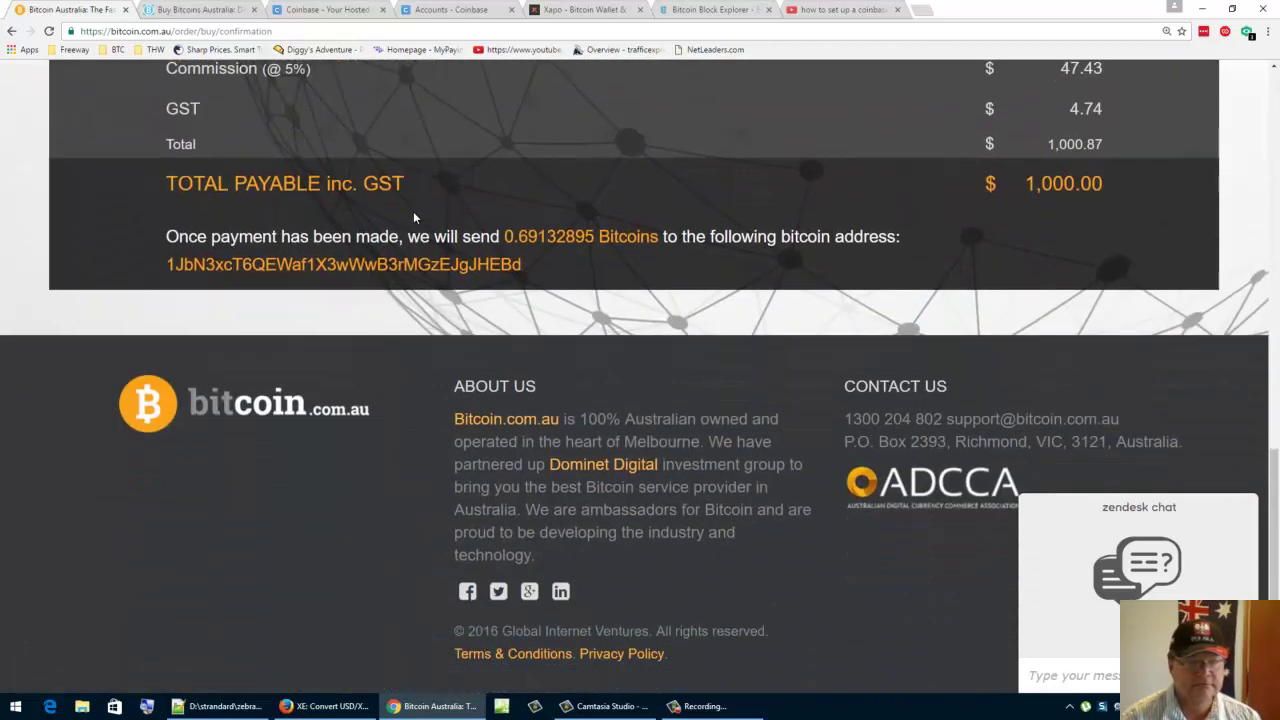
{"action": "scroll", "coordinate": [413, 211], "scroll_direction": "up", "scroll_amount": 1}
{"action": "scroll", "coordinate": [413, 211], "scroll_direction": "up", "scroll_amount": 3}
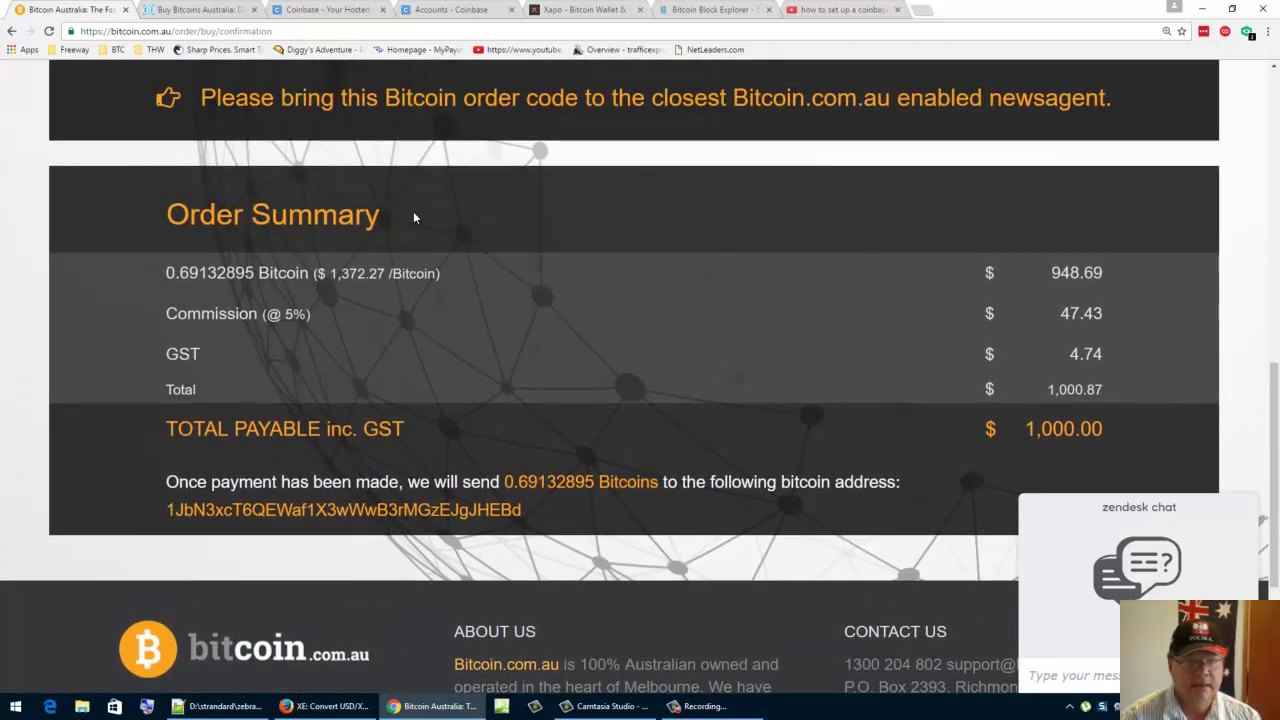
{"action": "scroll", "coordinate": [413, 211], "scroll_direction": "up", "scroll_amount": 2}
{"action": "scroll", "coordinate": [413, 211], "scroll_direction": "up", "scroll_amount": 1}
{"action": "scroll", "coordinate": [413, 211], "scroll_direction": "up", "scroll_amount": 1}
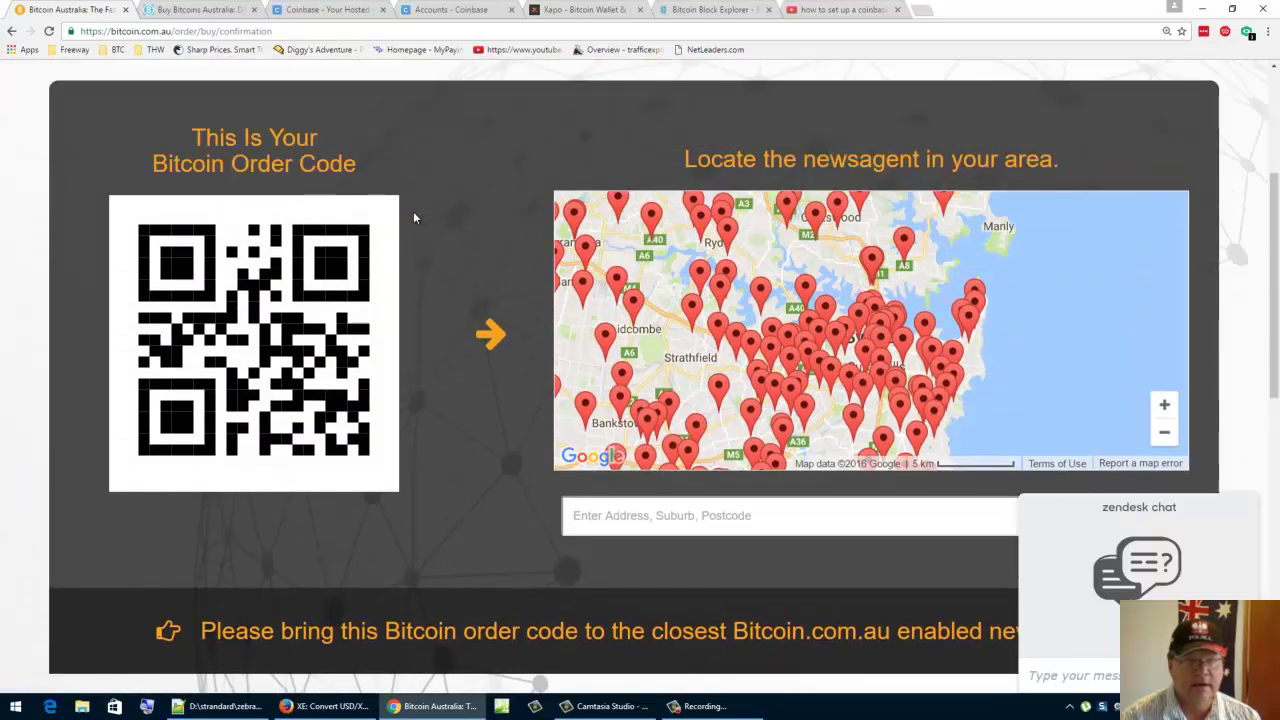
{"action": "scroll", "coordinate": [413, 216], "scroll_direction": "up", "scroll_amount": 2}
{"action": "scroll", "coordinate": [413, 216], "scroll_direction": "up", "scroll_amount": 1}
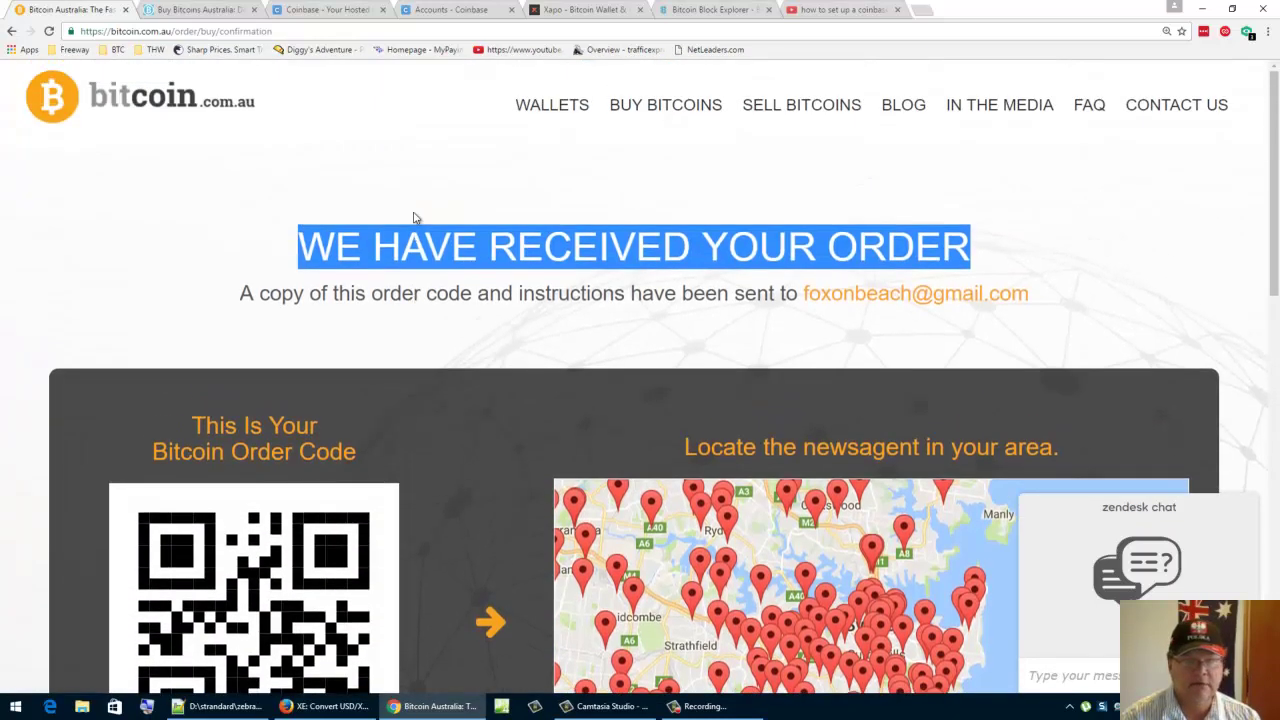
{"action": "scroll", "coordinate": [415, 217], "scroll_direction": "down", "scroll_amount": 1}
{"action": "scroll", "coordinate": [418, 205], "scroll_direction": "down", "scroll_amount": 3}
{"action": "scroll", "coordinate": [420, 194], "scroll_direction": "down", "scroll_amount": 2}
{"action": "scroll", "coordinate": [420, 194], "scroll_direction": "down", "scroll_amount": 2}
{"action": "scroll", "coordinate": [420, 200], "scroll_direction": "down", "scroll_amount": 3}
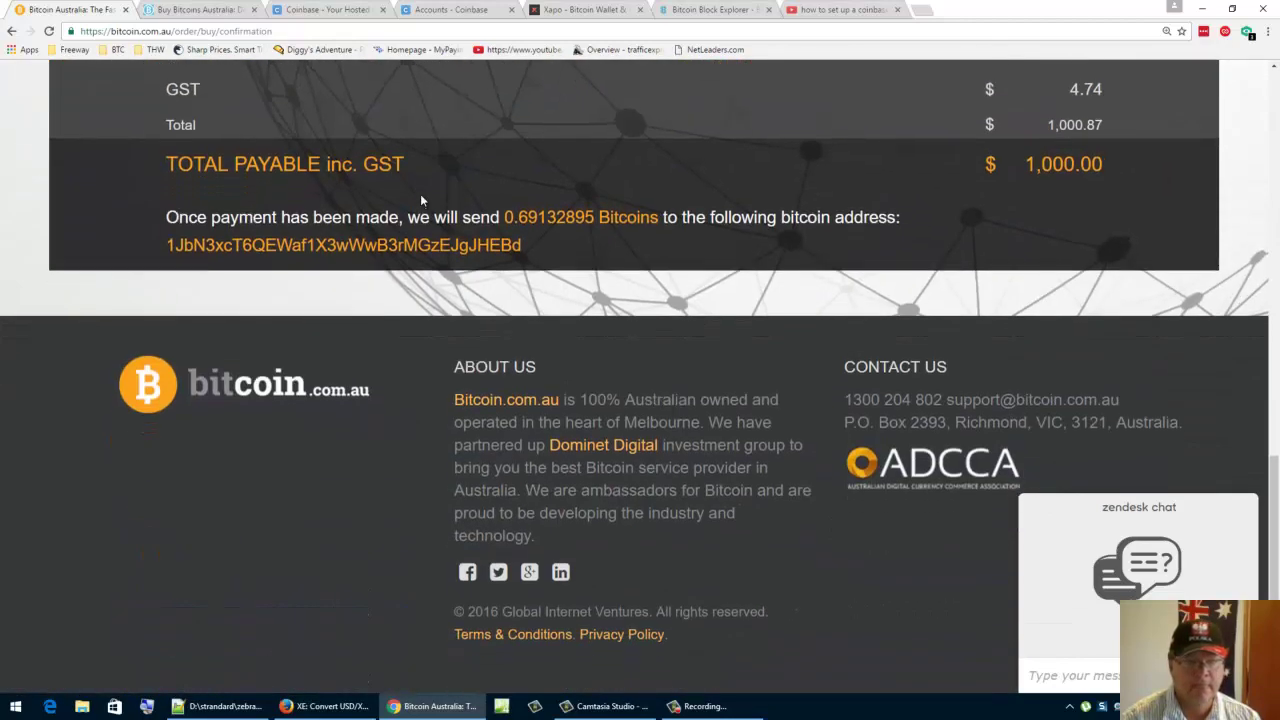
{"action": "scroll", "coordinate": [420, 200], "scroll_direction": "up", "scroll_amount": 1}
{"action": "scroll", "coordinate": [420, 200], "scroll_direction": "up", "scroll_amount": 2}
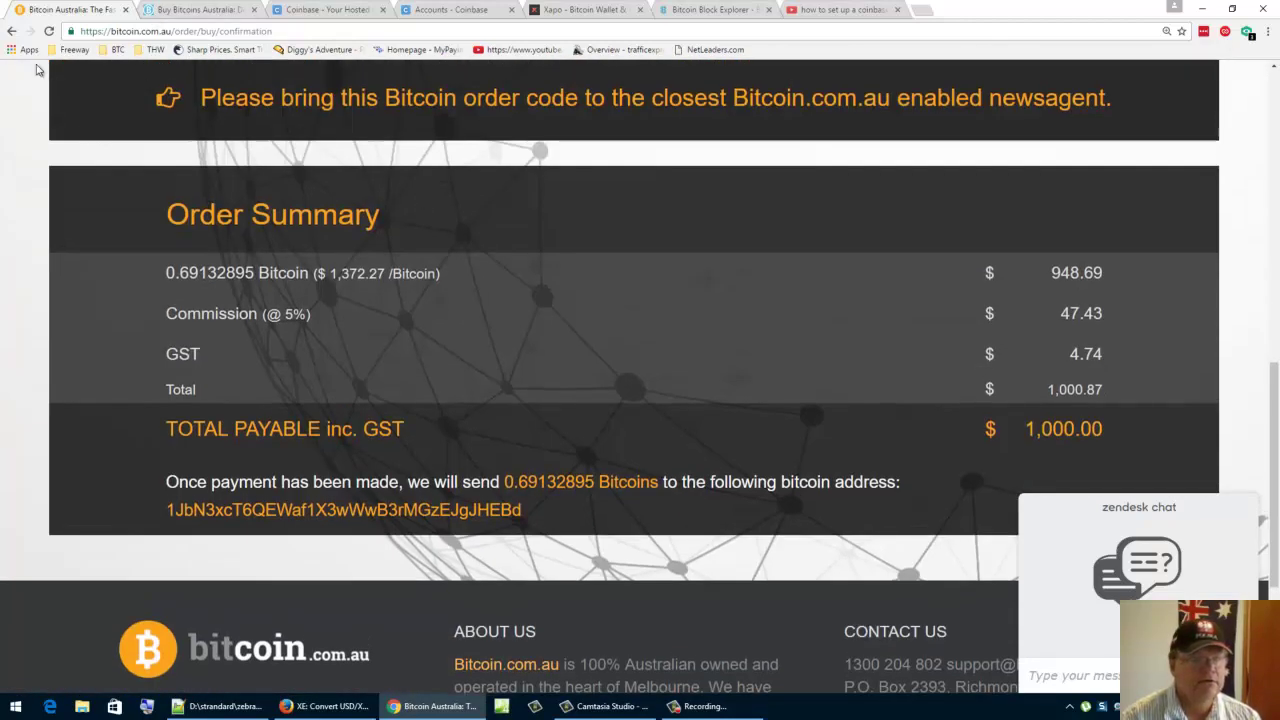
Print the order confirmation page through Chrome's print preview
{"action": "right_click", "coordinate": [21, 106]}
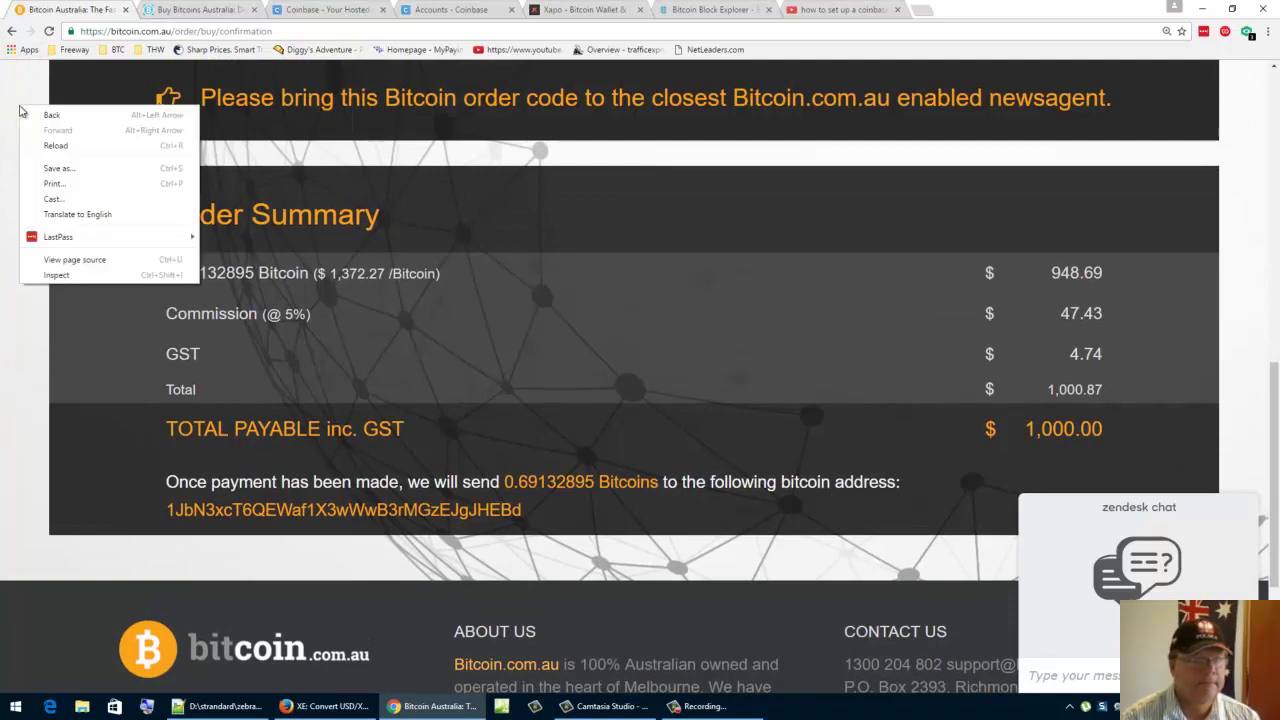
{"action": "left_click", "coordinate": [78, 186]}
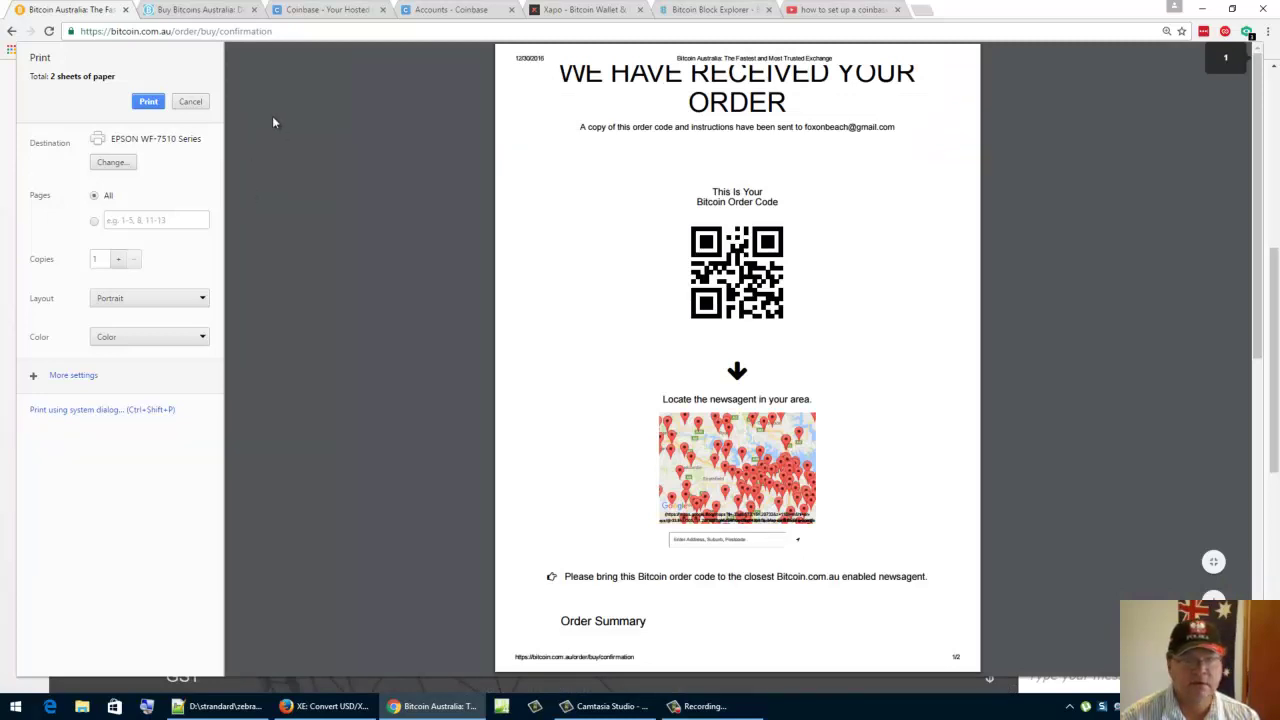
{"action": "left_click", "coordinate": [150, 103]}
{"action": "right_click", "coordinate": [308, 160]}
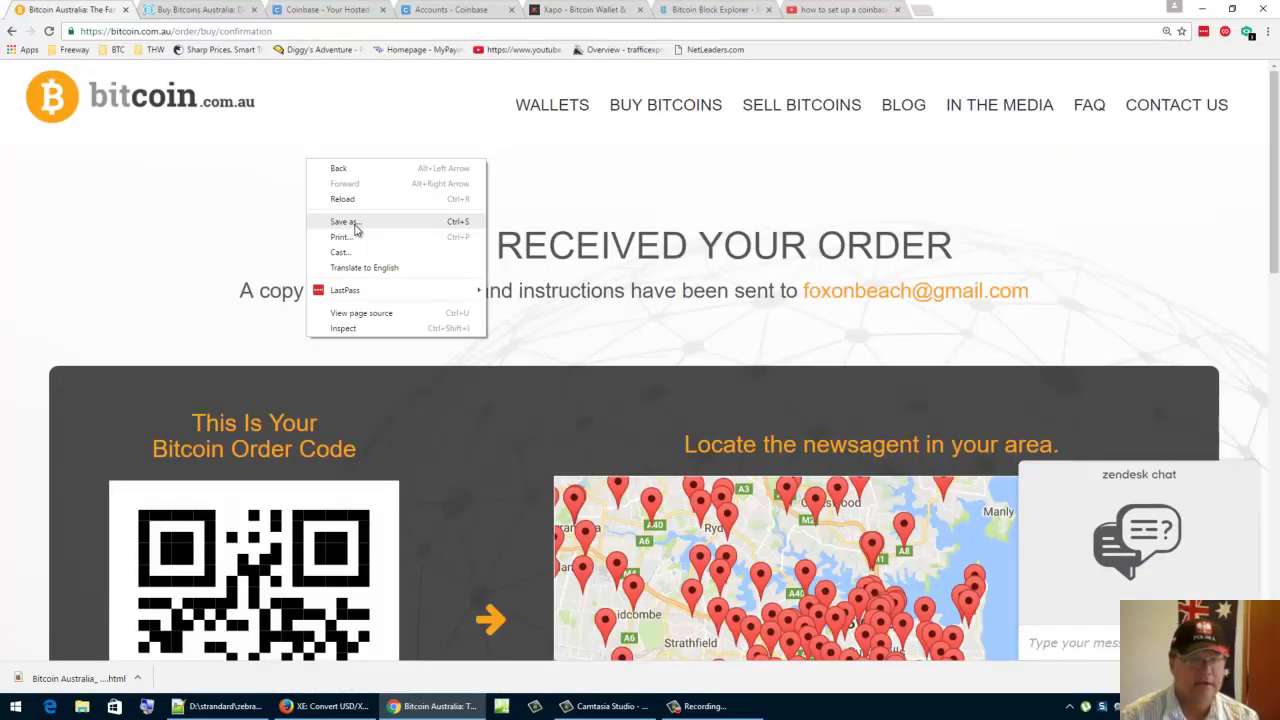
Save the confirmation page to the desktop and select the saved Bitcoin Australia file
{"action": "left_click", "coordinate": [345, 221]}
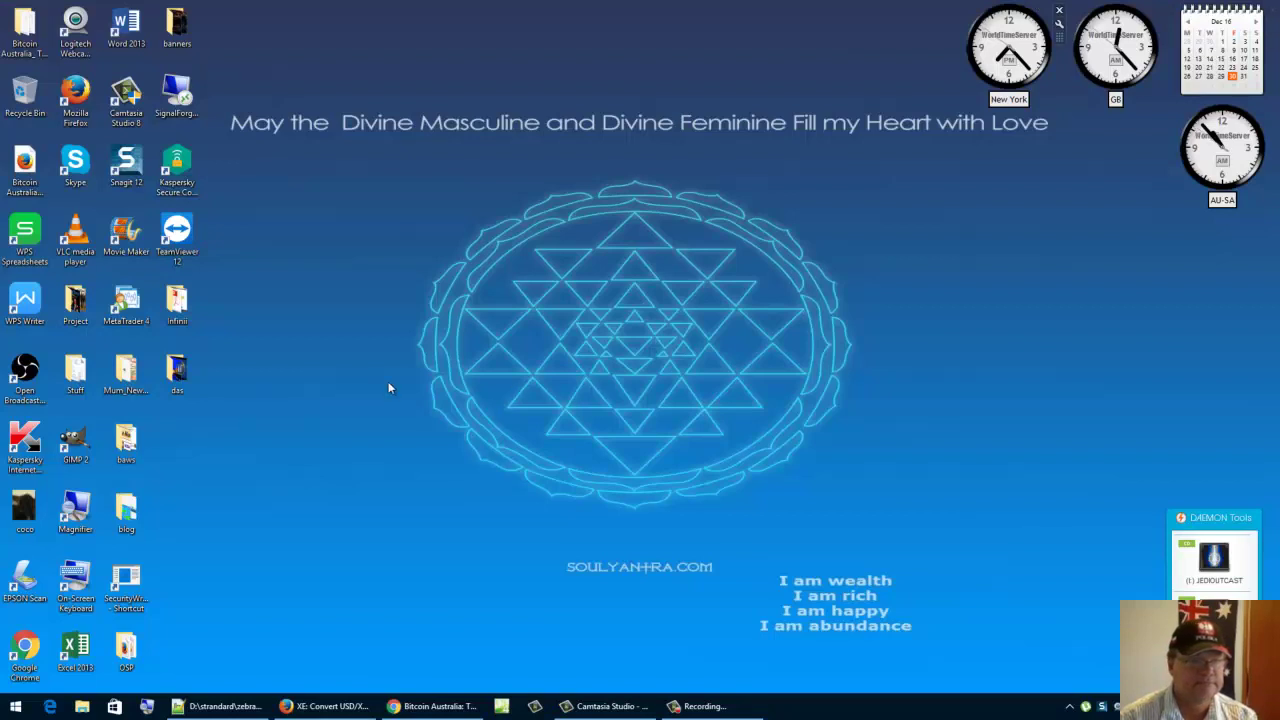
{"action": "left_click", "coordinate": [14, 50]}
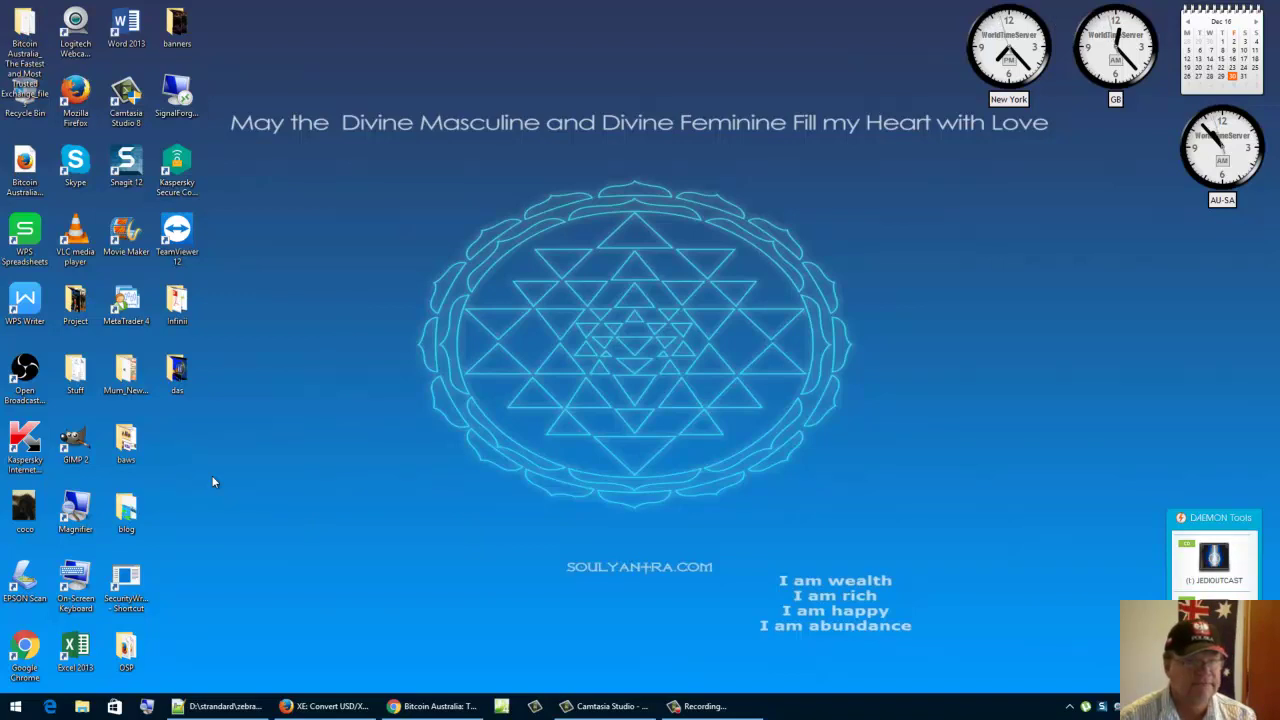
{"action": "left_click", "coordinate": [25, 165]}
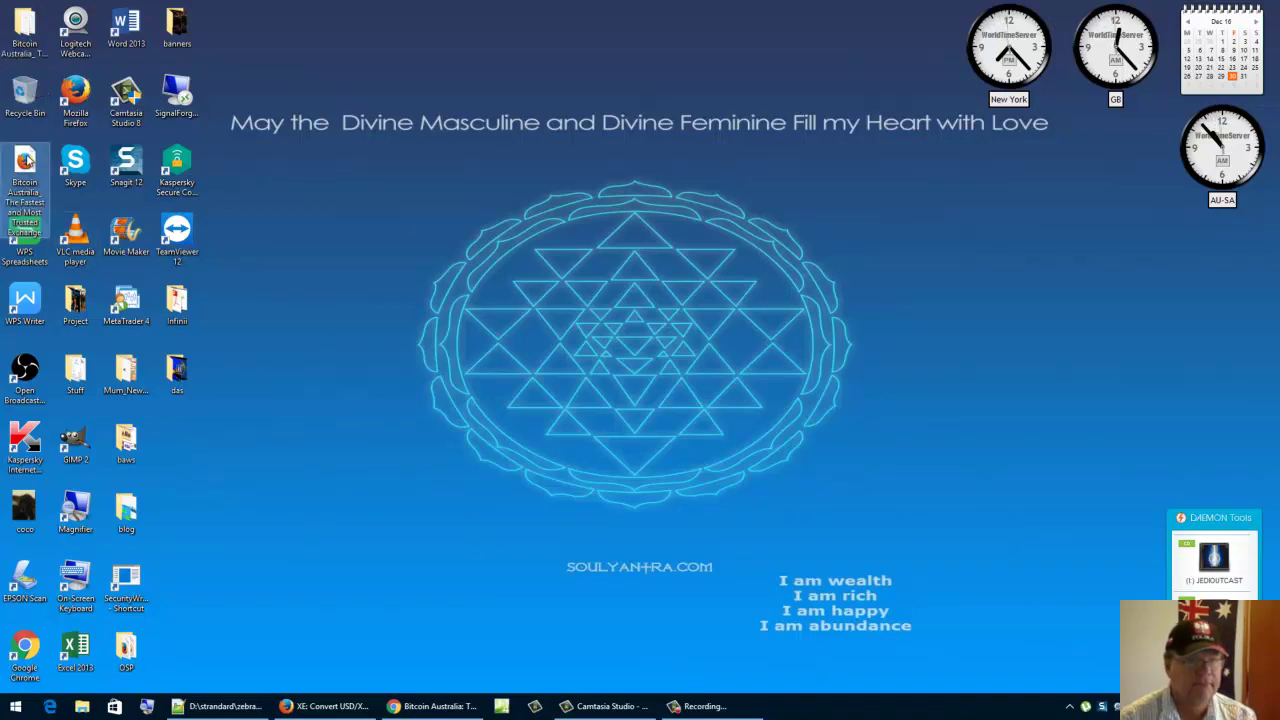
Print the saved offline copy of the order confirmation page from Firefox
{"action": "left_click", "coordinate": [276, 160]}
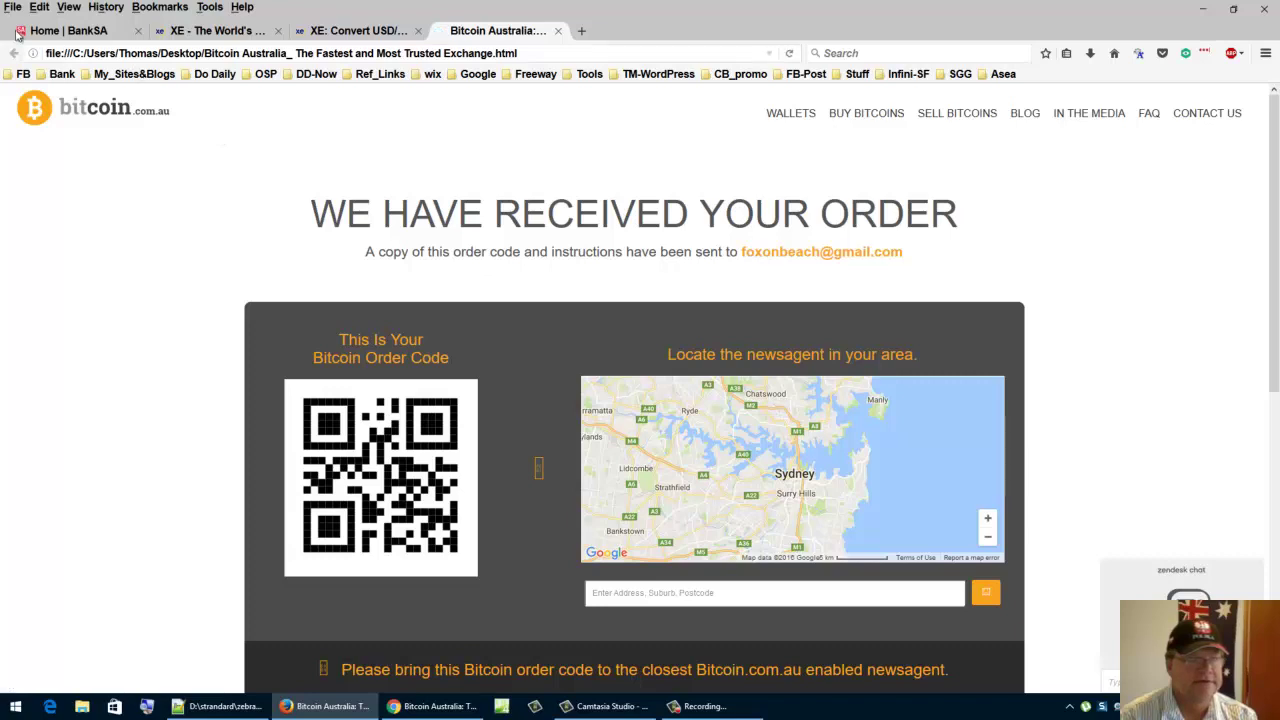
{"action": "left_click", "coordinate": [13, 8]}
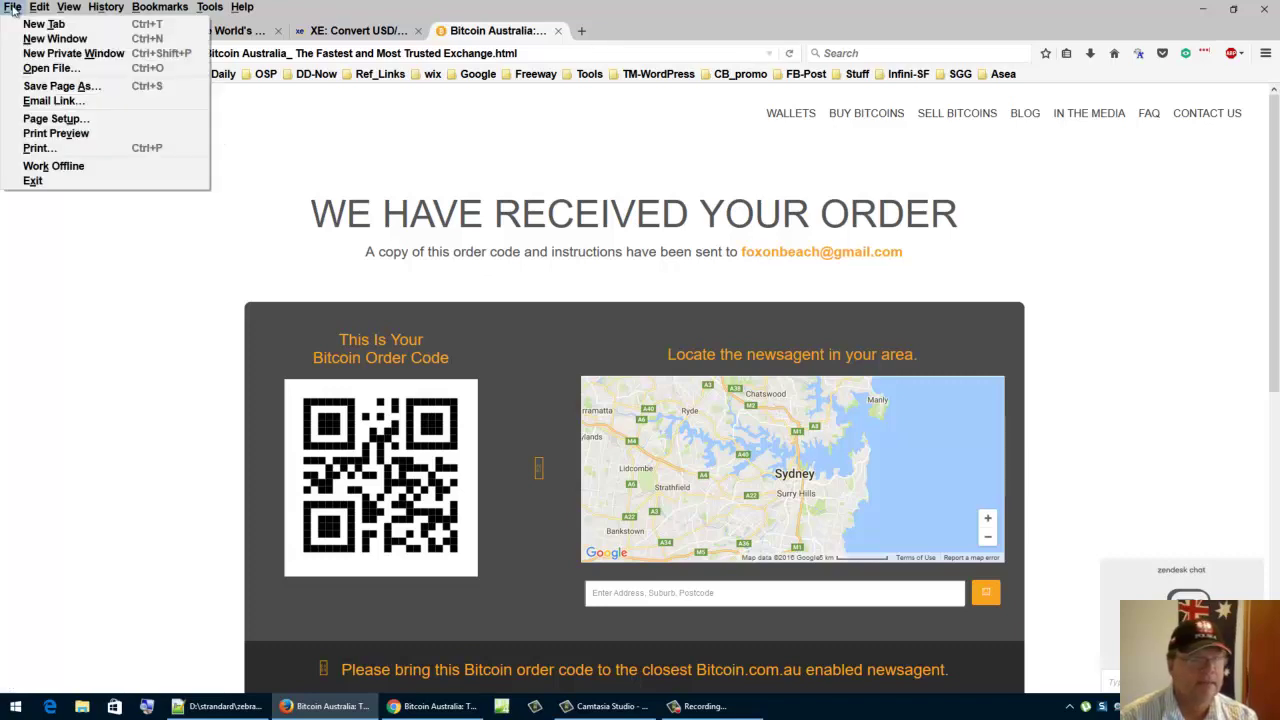
{"action": "left_click", "coordinate": [52, 148]}
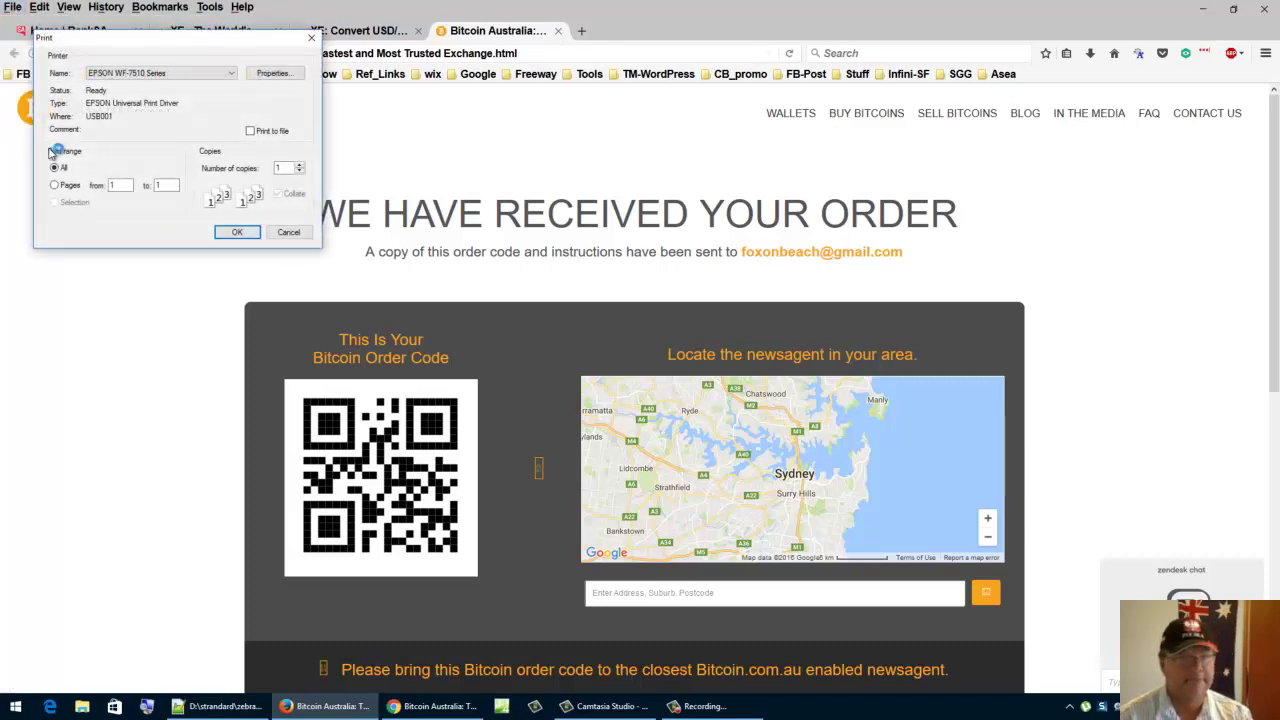
{"action": "left_click", "coordinate": [241, 234]}
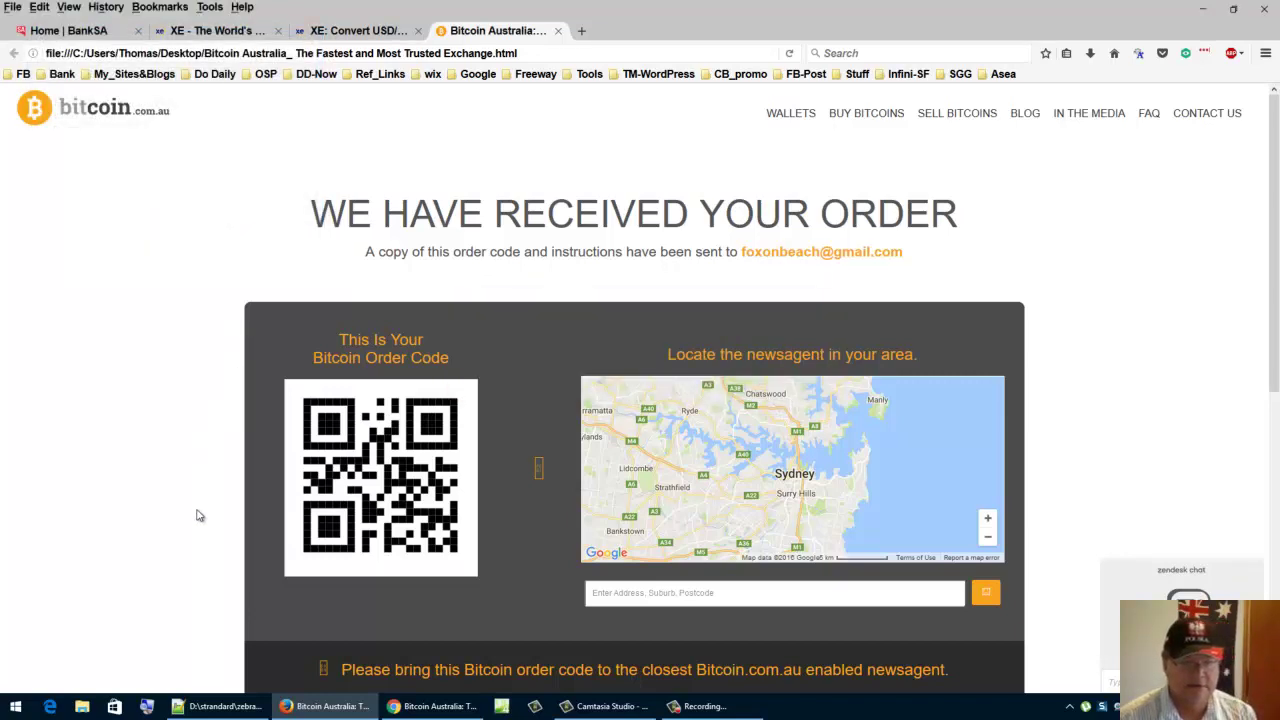
{"action": "left_click", "coordinate": [400, 706]}
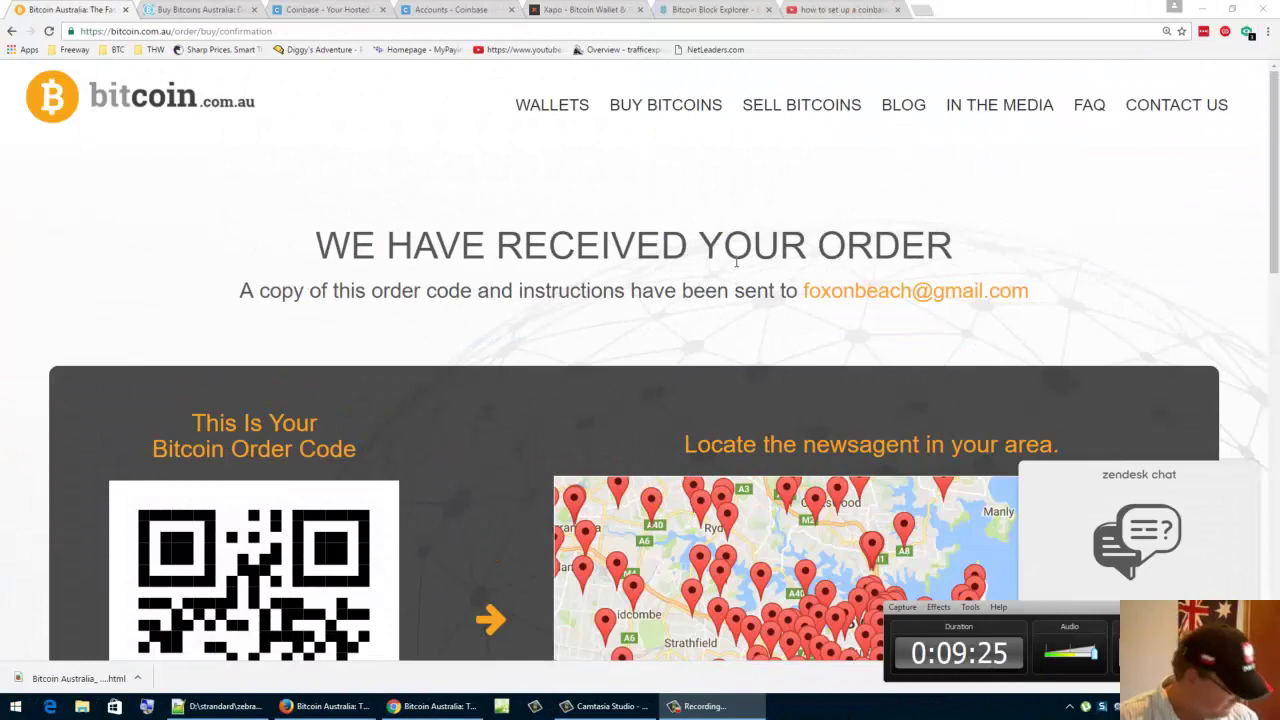
Review the order code and highlight the 'Bitcoin.com.au enabled newsagent' phrase
{"action": "scroll", "coordinate": [736, 262], "scroll_direction": "down", "scroll_amount": 1}
{"action": "scroll", "coordinate": [735, 262], "scroll_direction": "down", "scroll_amount": 3}
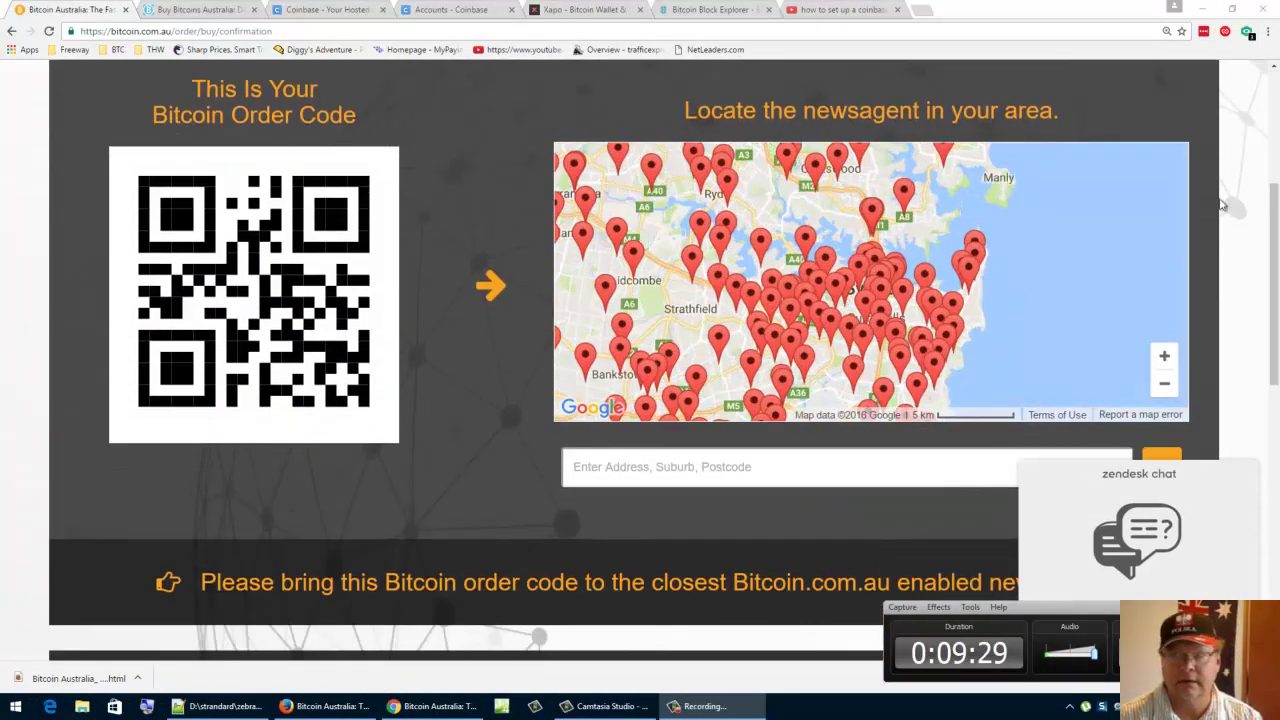
{"action": "mouse_move", "coordinate": [1275, 250]}
{"action": "left_mouse_down"}
{"action": "mouse_move", "coordinate": [1276, 505]}
{"action": "mouse_move", "coordinate": [1276, 318]}
{"action": "left_mouse_up"}
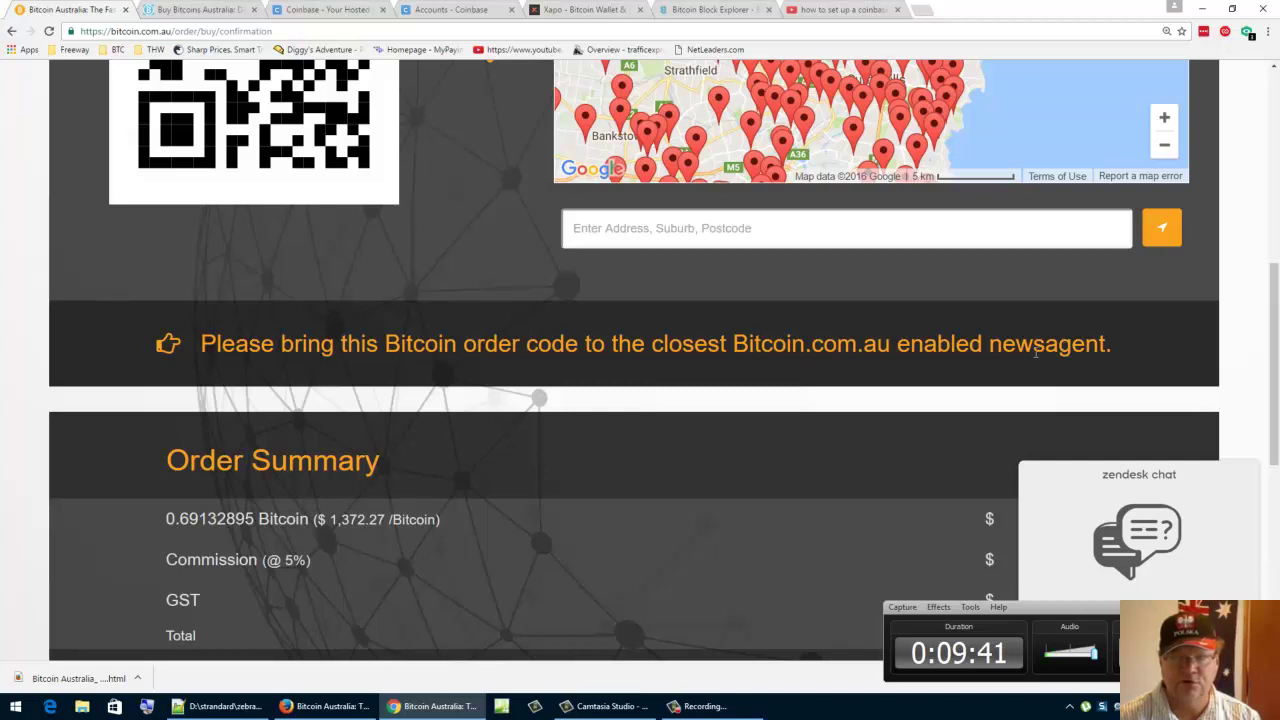
{"action": "left_click_drag", "start_coordinate": [1035, 352], "coordinate": [736, 362]}
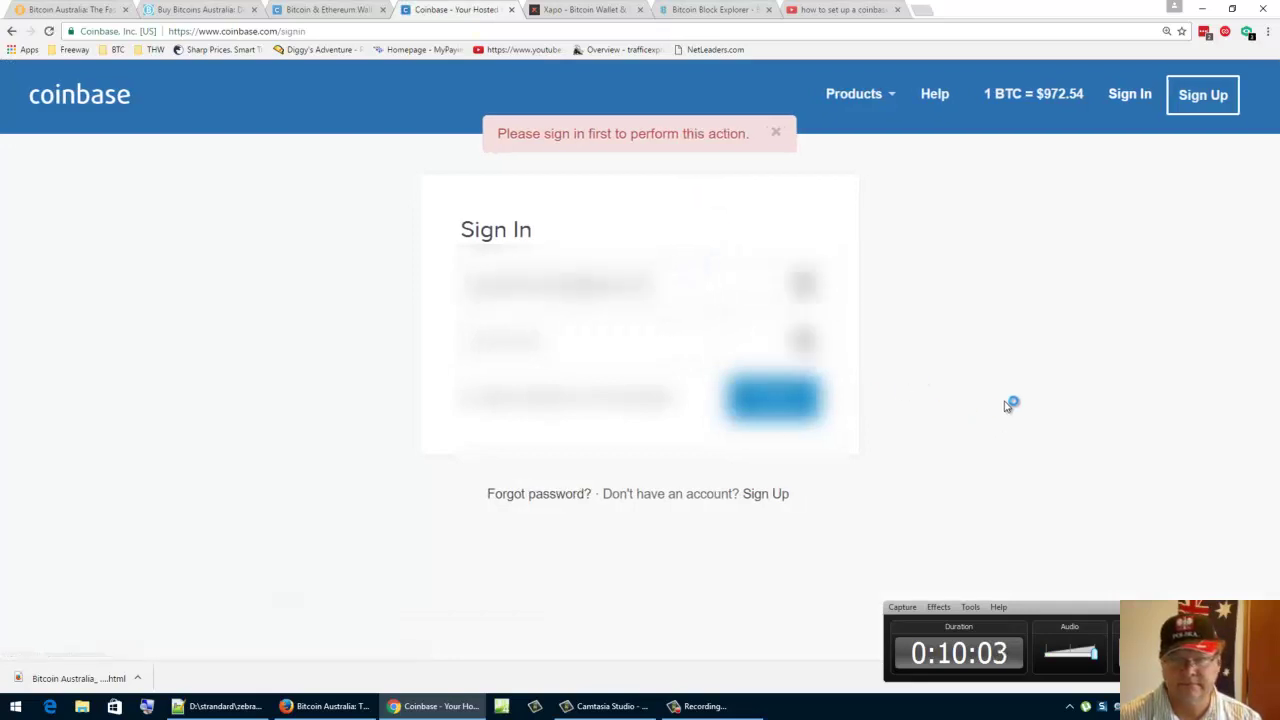
Submit the autofilled Coinbase sign-in form
{"action": "key", "text": "Return"}
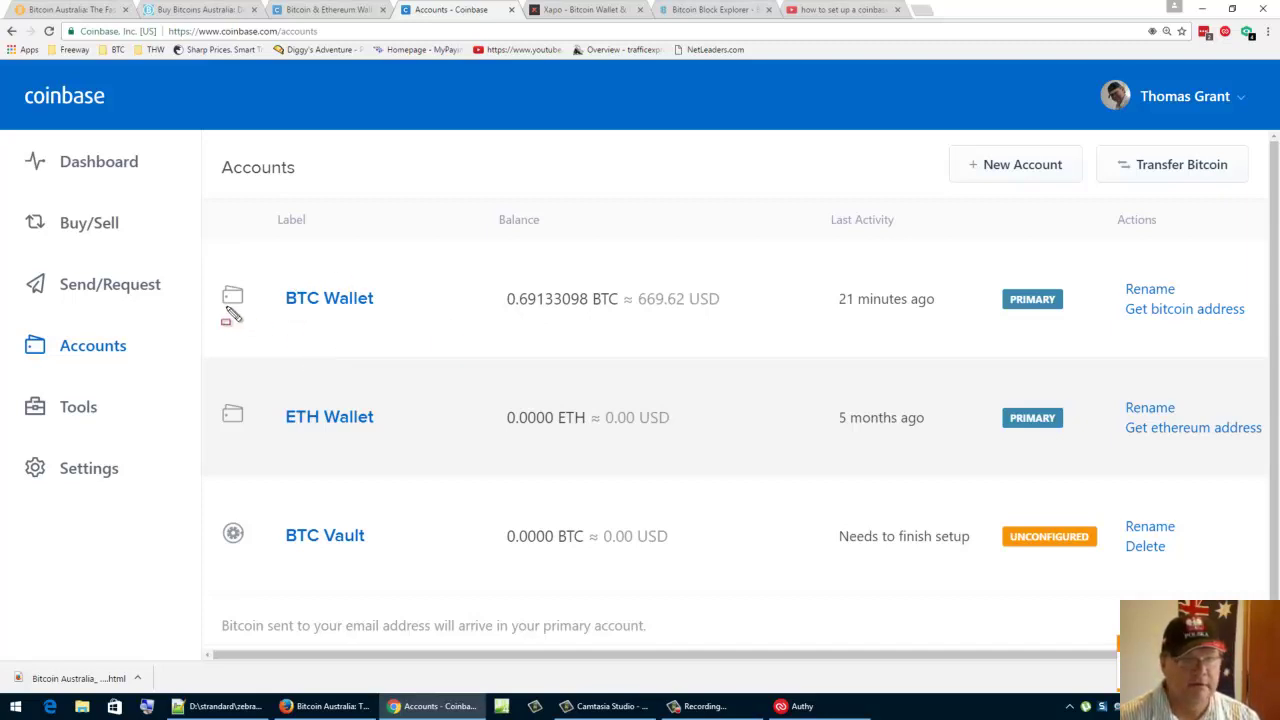
{"action": "mouse_move", "coordinate": [214, 280]}
{"action": "left_mouse_down"}
{"action": "mouse_move", "coordinate": [653, 281]}
{"action": "mouse_move", "coordinate": [803, 360]}
{"action": "mouse_move", "coordinate": [772, 317]}
{"action": "left_mouse_up"}
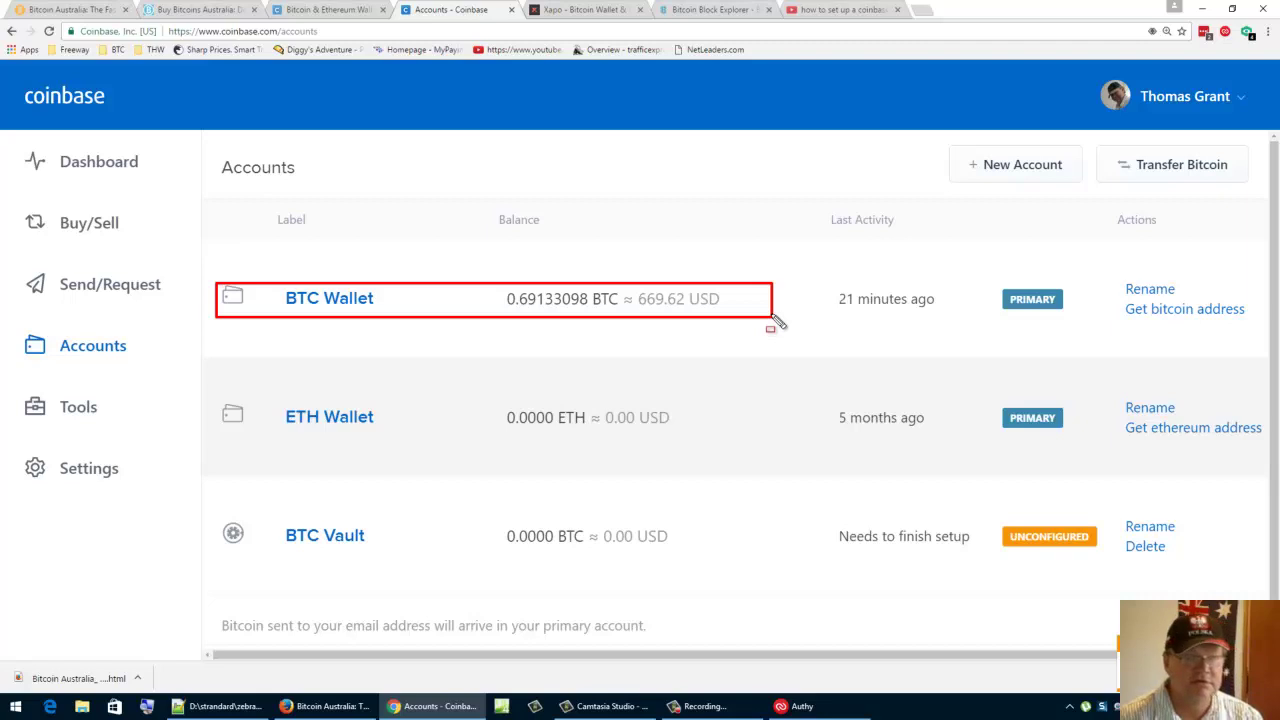
{"action": "key", "text": "Escape"}
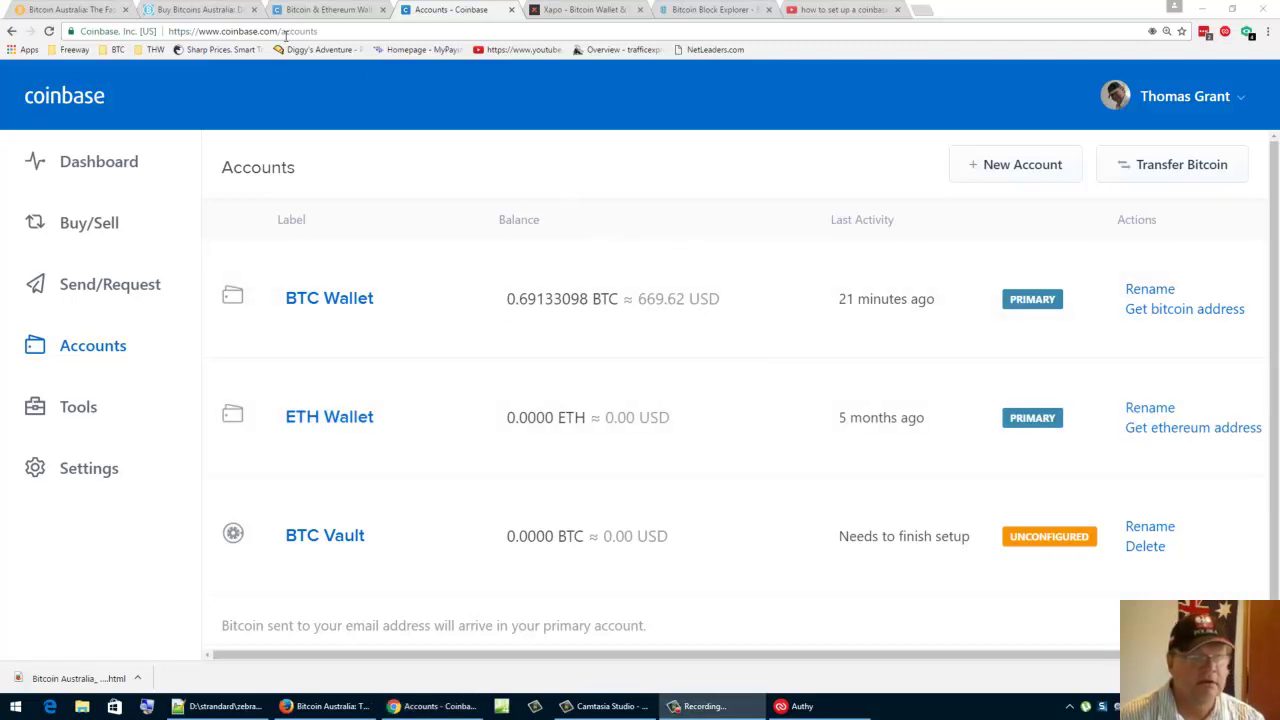
Return to the Bitcoin.com.au order confirmation tab and scroll back to its top
{"action": "left_click", "coordinate": [176, 10]}
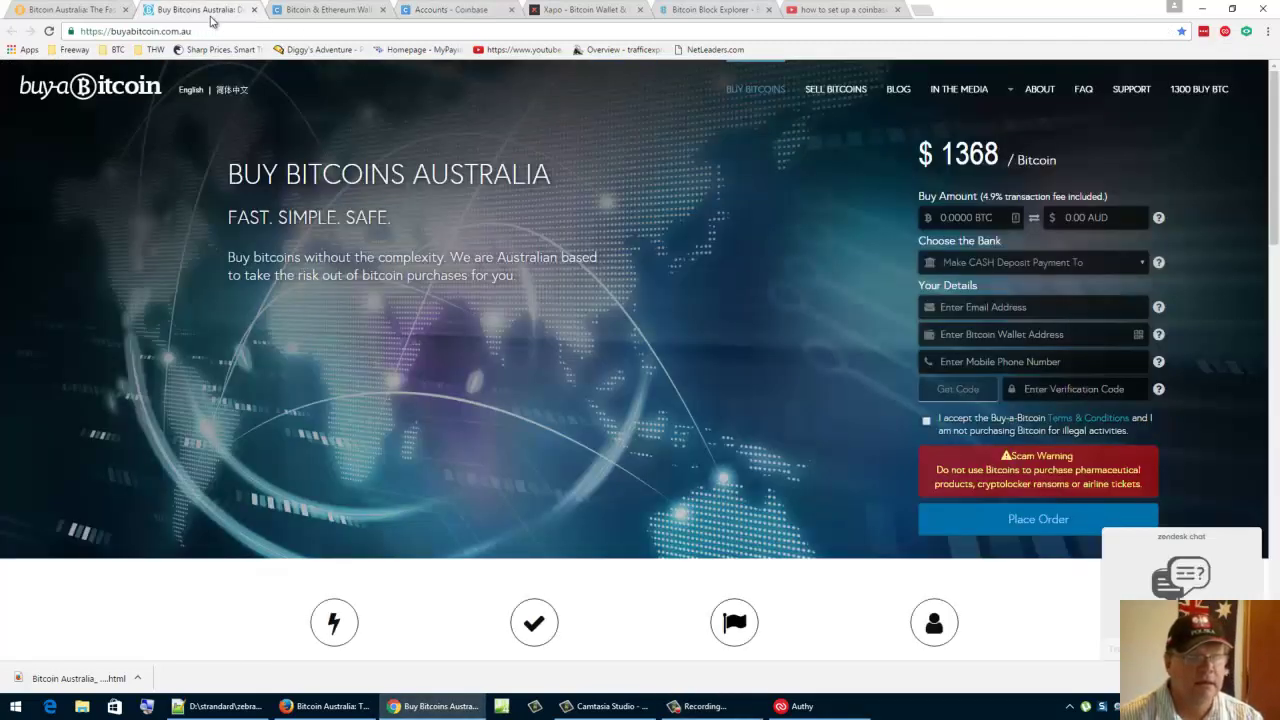
{"action": "left_click", "coordinate": [72, 12]}
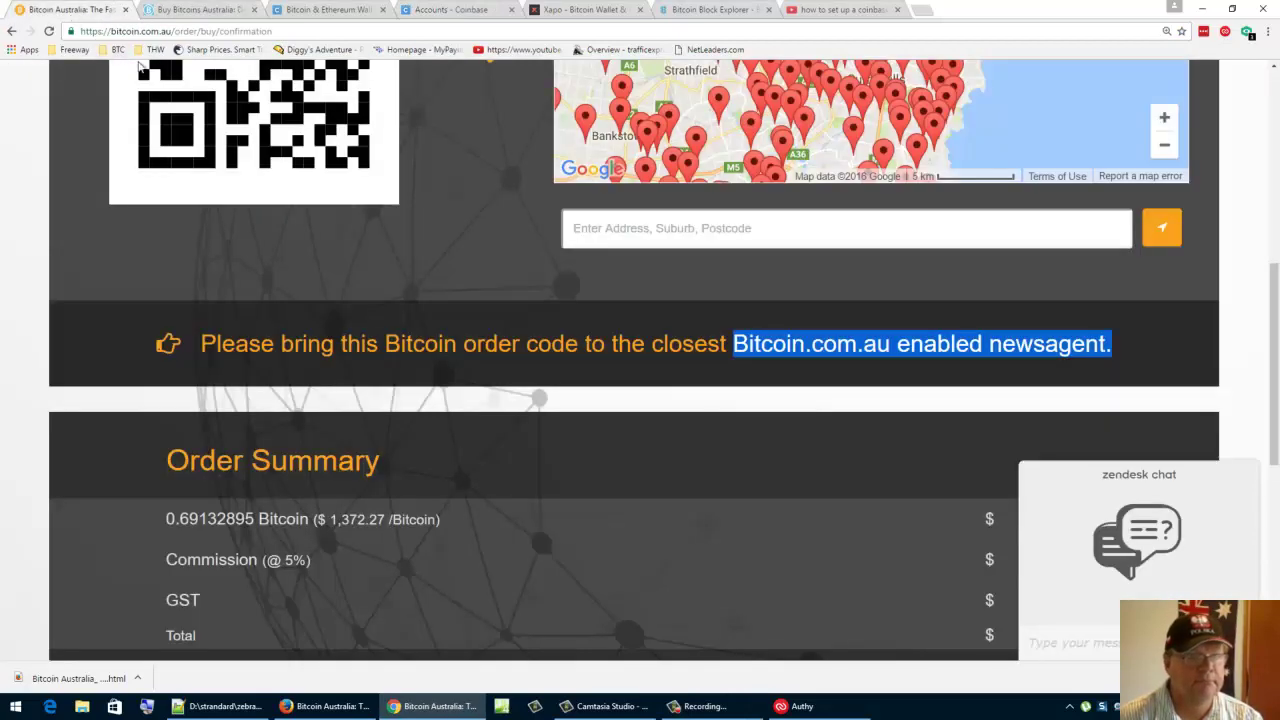
{"action": "scroll", "coordinate": [178, 65], "scroll_direction": "up", "scroll_amount": 2}
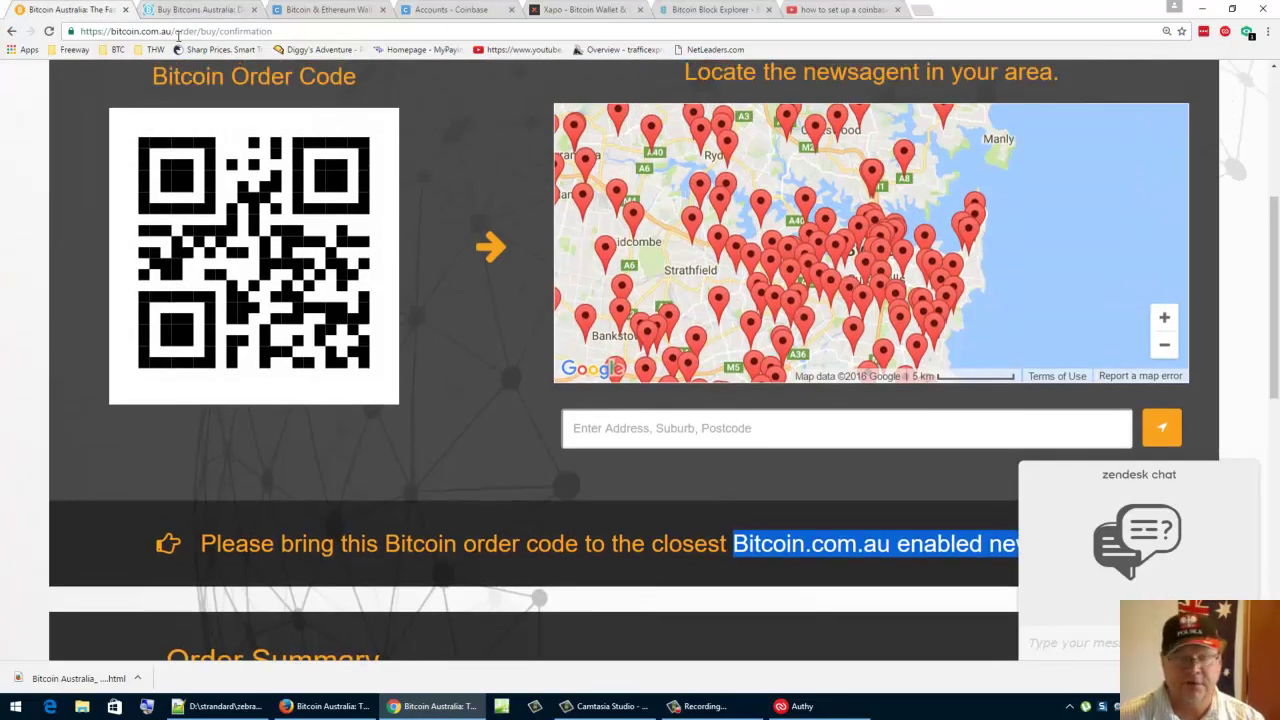
{"action": "scroll", "coordinate": [205, 81], "scroll_direction": "up", "scroll_amount": 4}
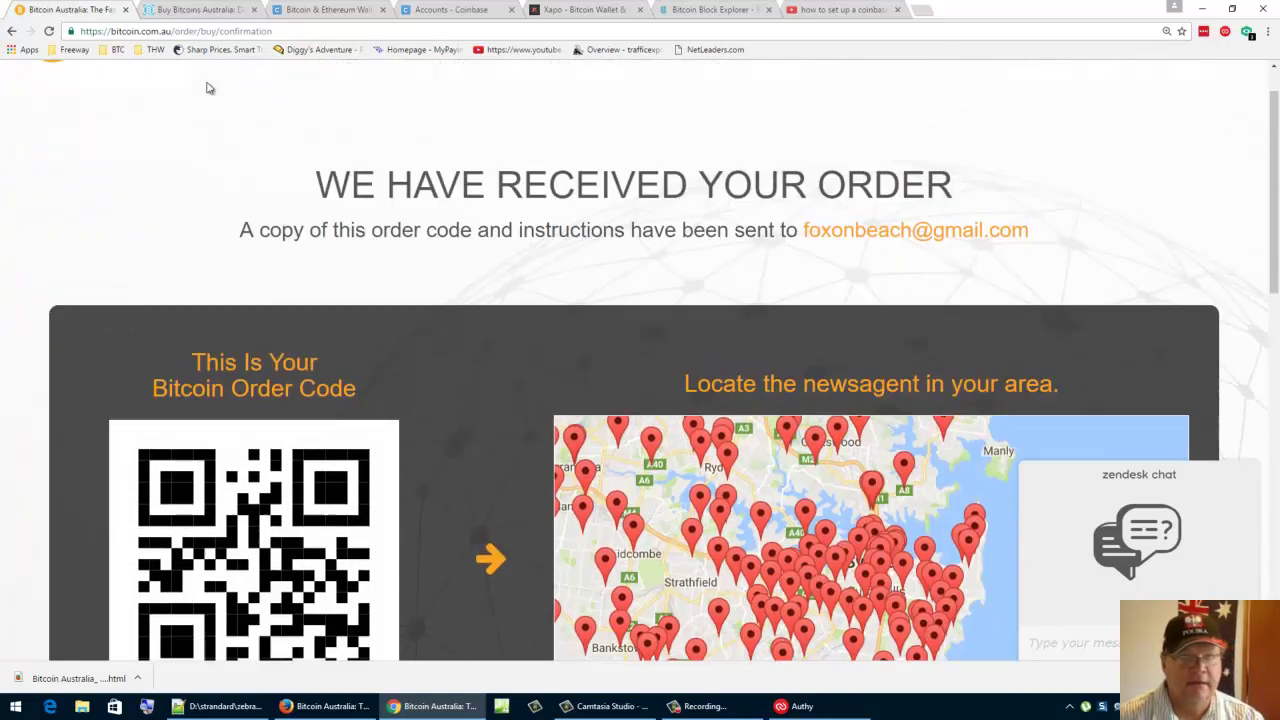